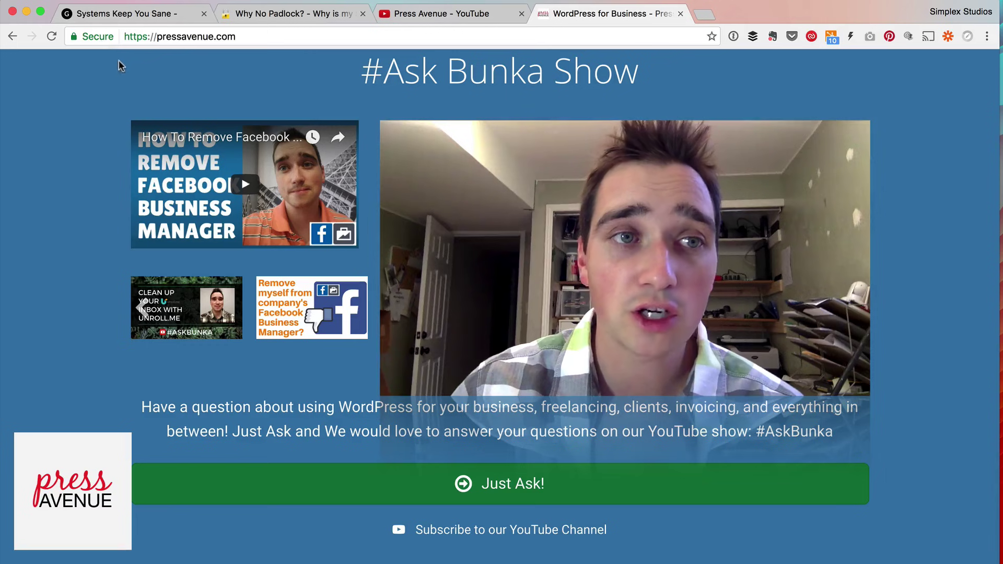
# Check the Systems Keep You Sane site address, then view the Press Avenue YouTube channel.
pyautogui.click(155, 17)
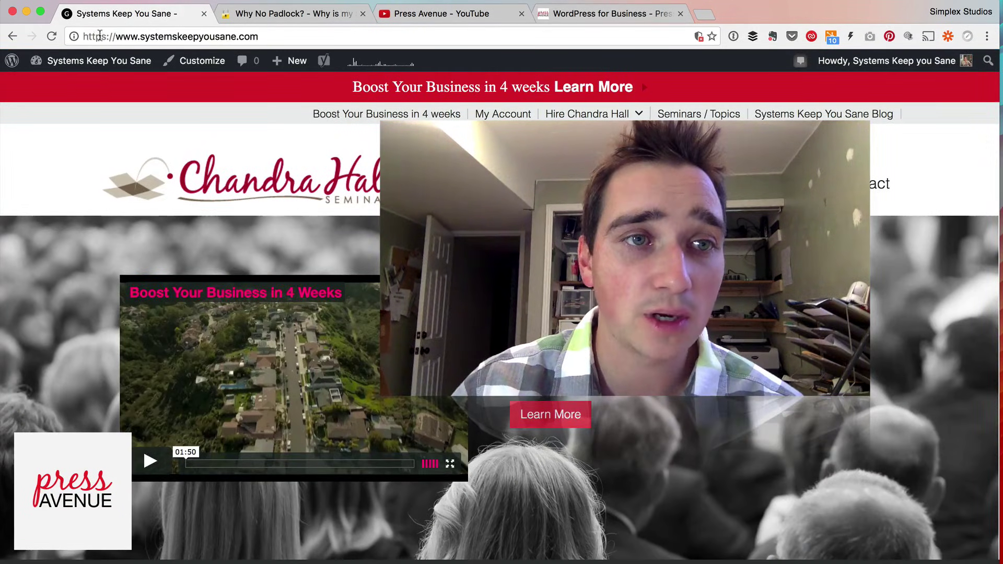
pyautogui.click(73, 35)
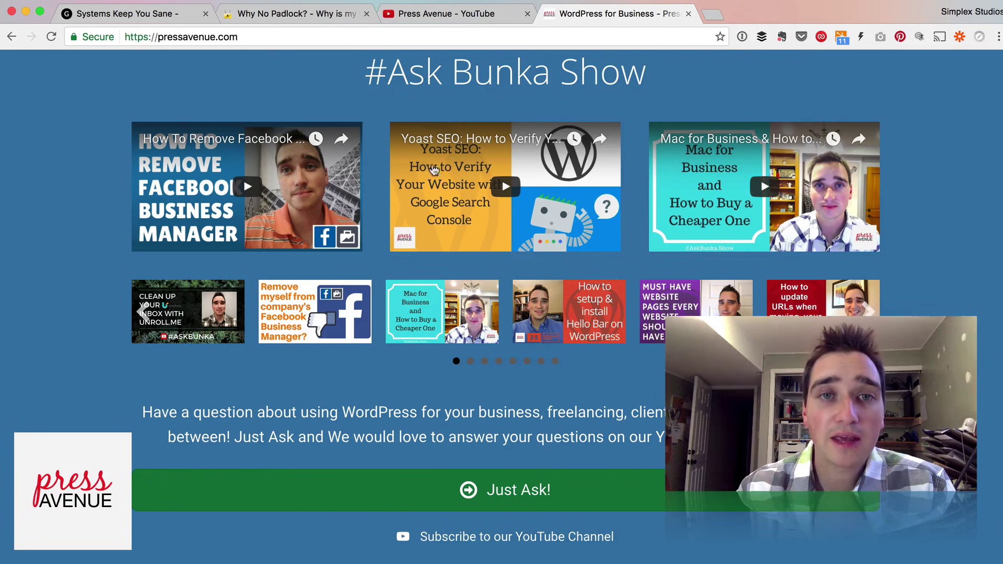
pyautogui.click(472, 16)
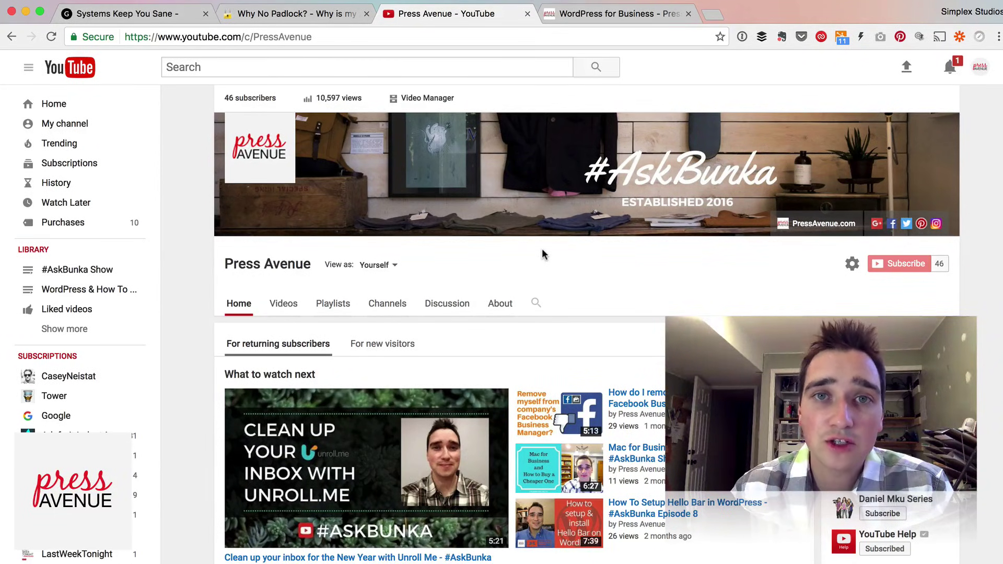
# Return to the Press Avenue site and scroll around its #Ask Bunka Show section.
pyautogui.click(606, 17)
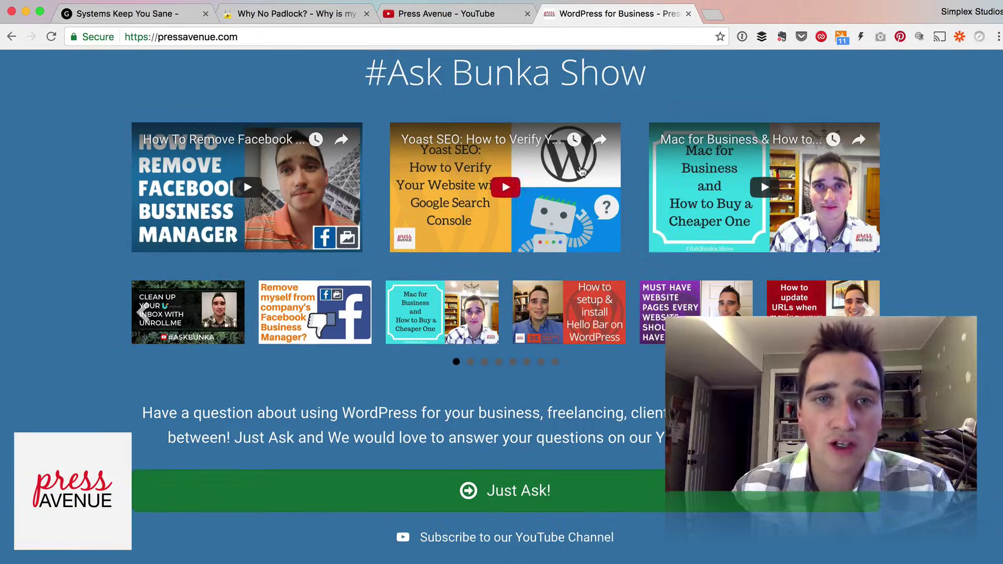
pyautogui.scroll(3, 581, 171)
pyautogui.scroll(-4, 580, 168)
pyautogui.scroll(1, 548, 220)
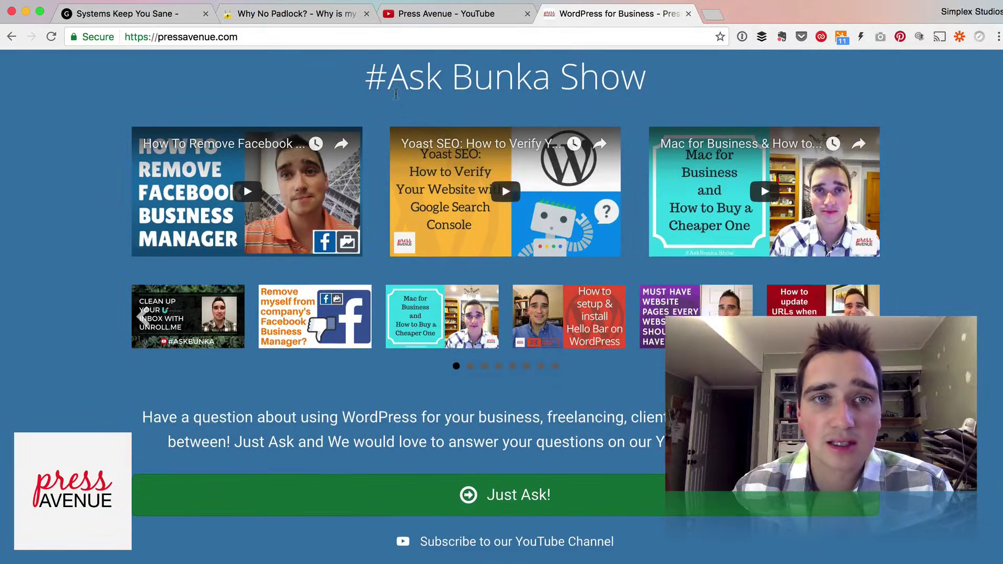
# Move the Press Avenue WordPress for Business tab into second position.
pyautogui.click(178, 14)
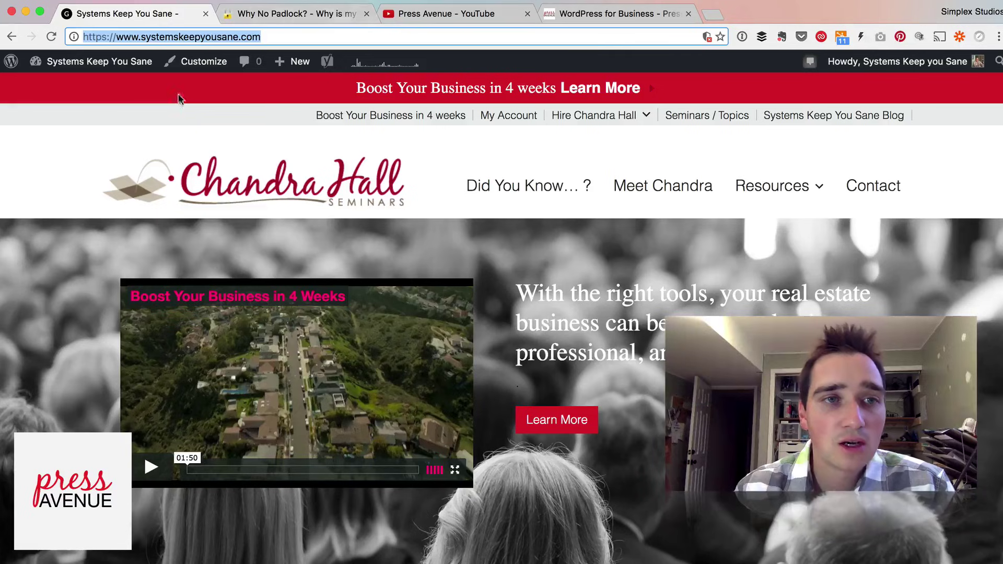
pyautogui.click(177, 131)
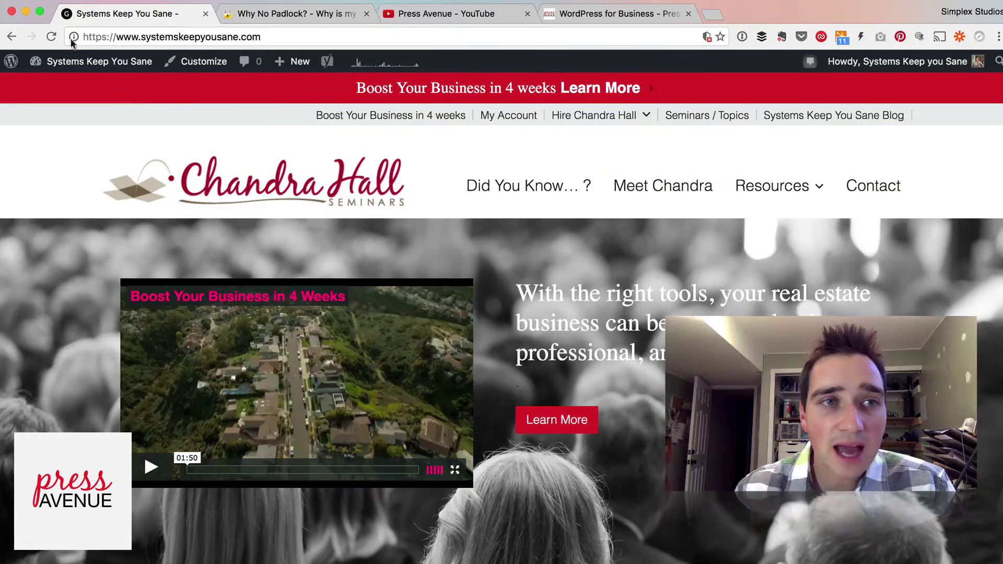
pyautogui.moveTo(617, 13); pyautogui.dragTo(308, 16)
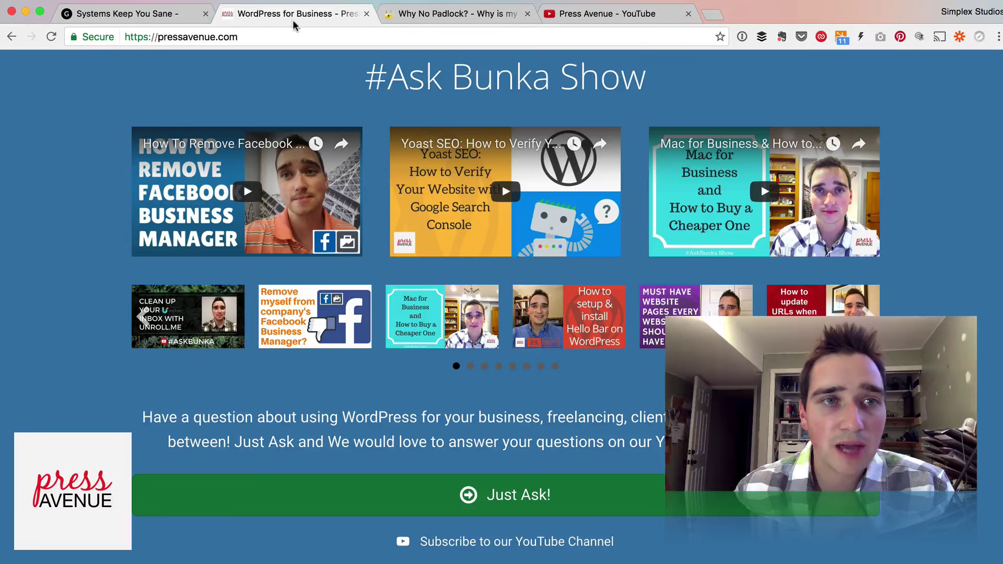
pyautogui.click(96, 39)
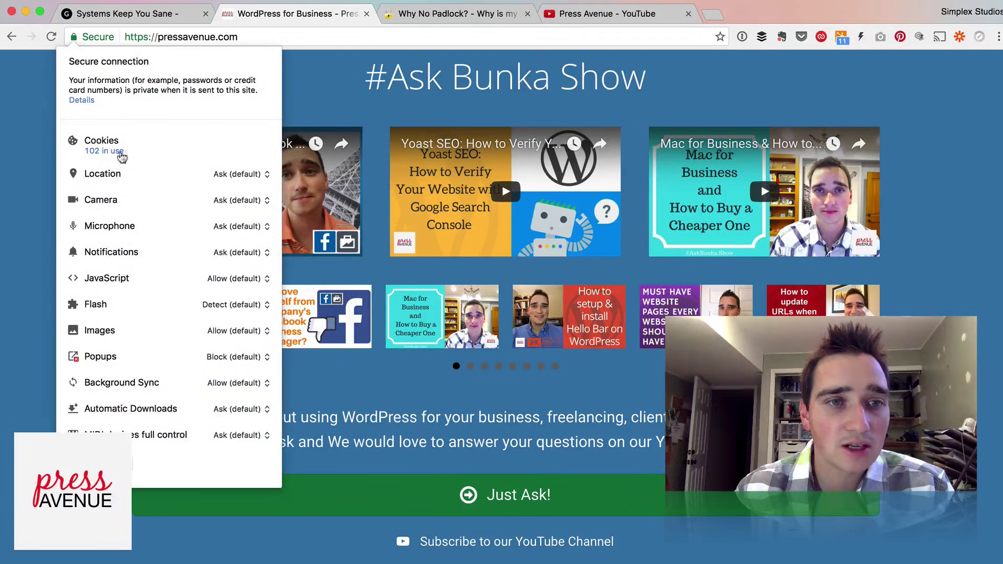
pyautogui.click(303, 83)
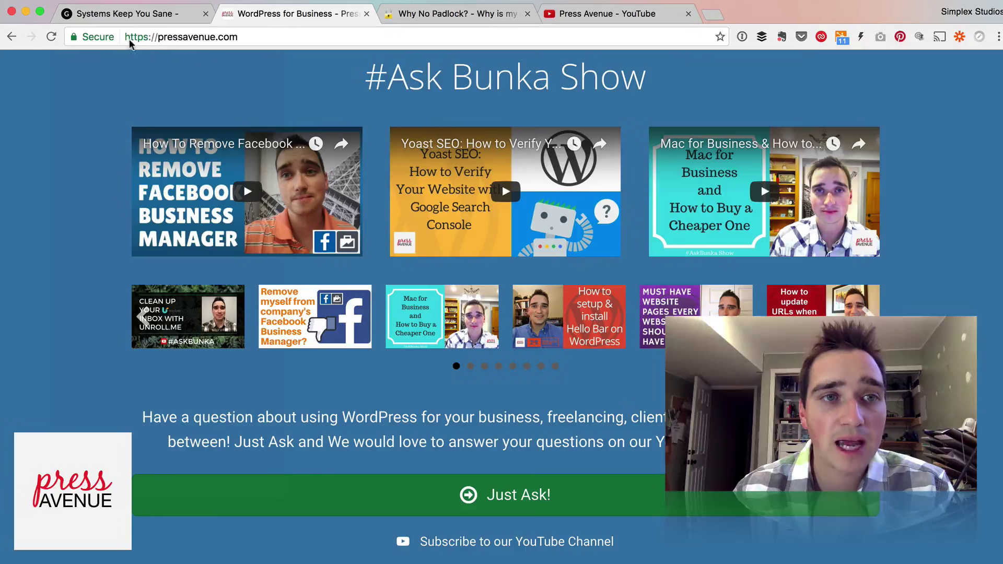
pyautogui.scroll(1, 140, 91)
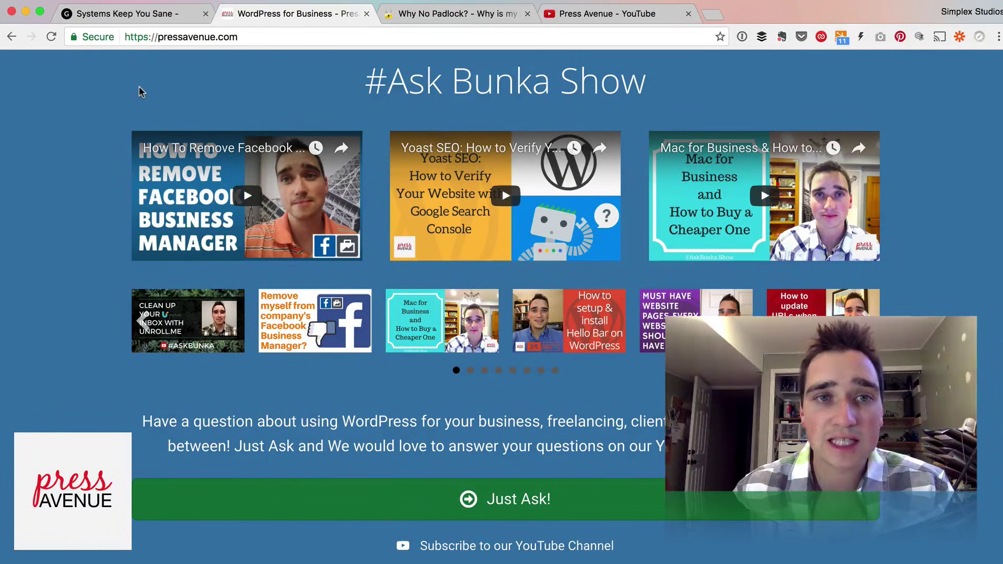
# Load letsencrypt.org in a new tab, then go back to the Systems Keep You Sane site.
pyautogui.click(713, 14)
pyautogui.write('le')
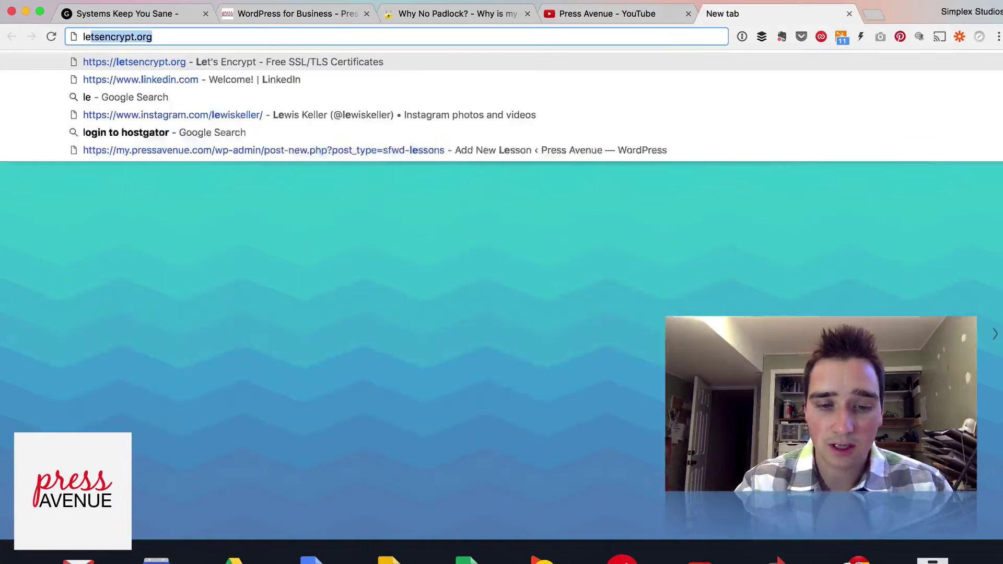
pyautogui.write('ts')
pyautogui.press('Return')
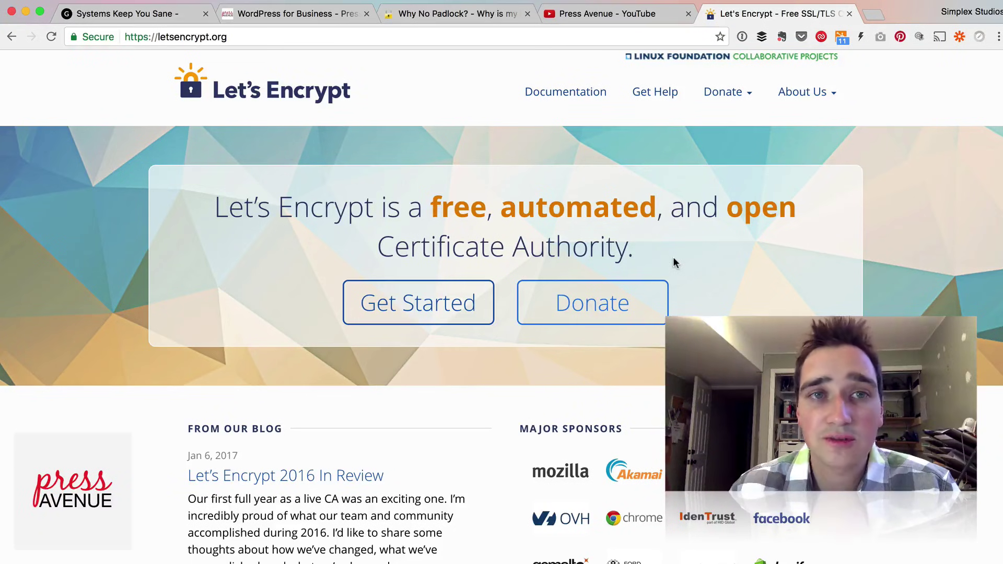
pyautogui.click(145, 15)
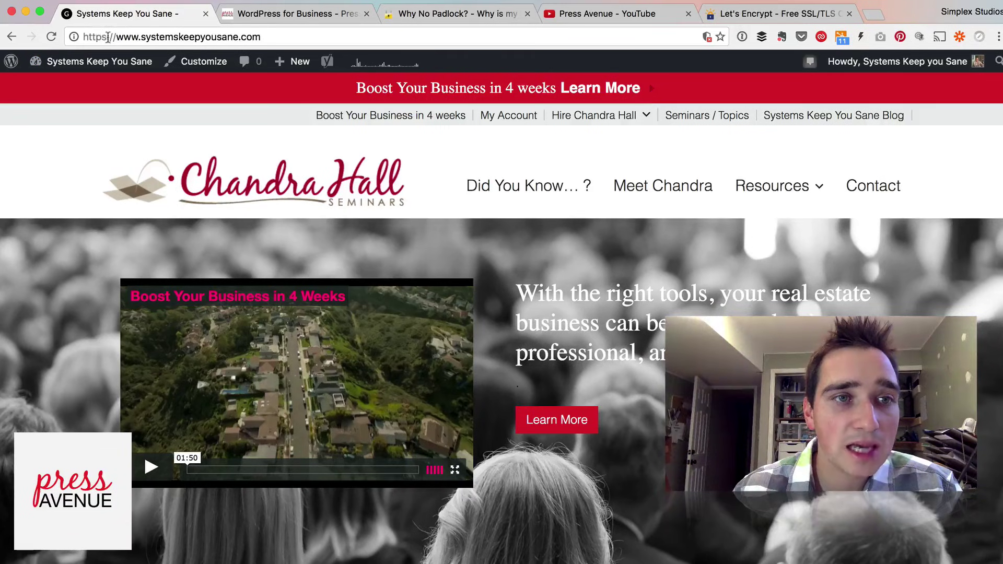
# Inspect the page's security report and list its insecure HTTP resources in DevTools.
pyautogui.click(74, 37)
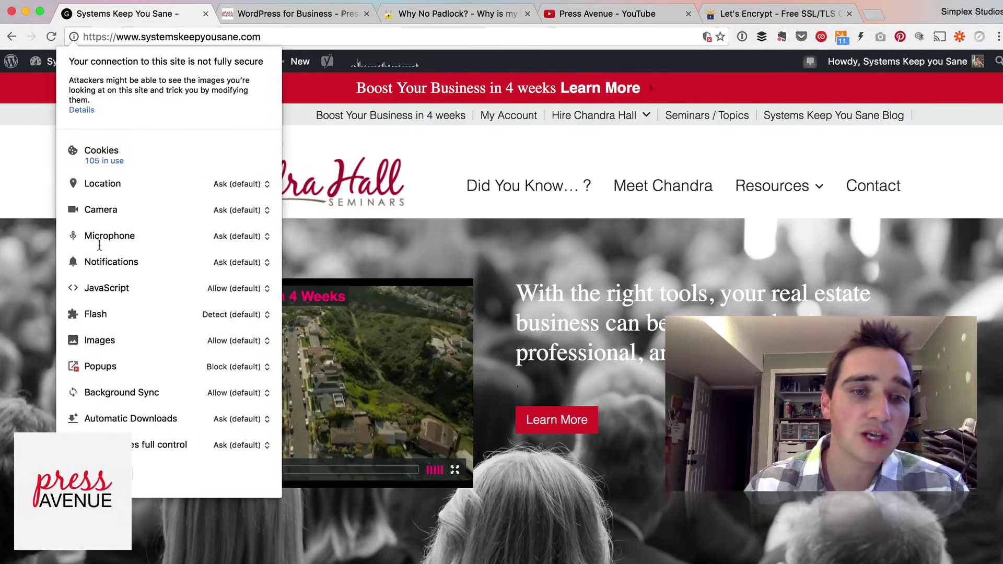
pyautogui.click(91, 111)
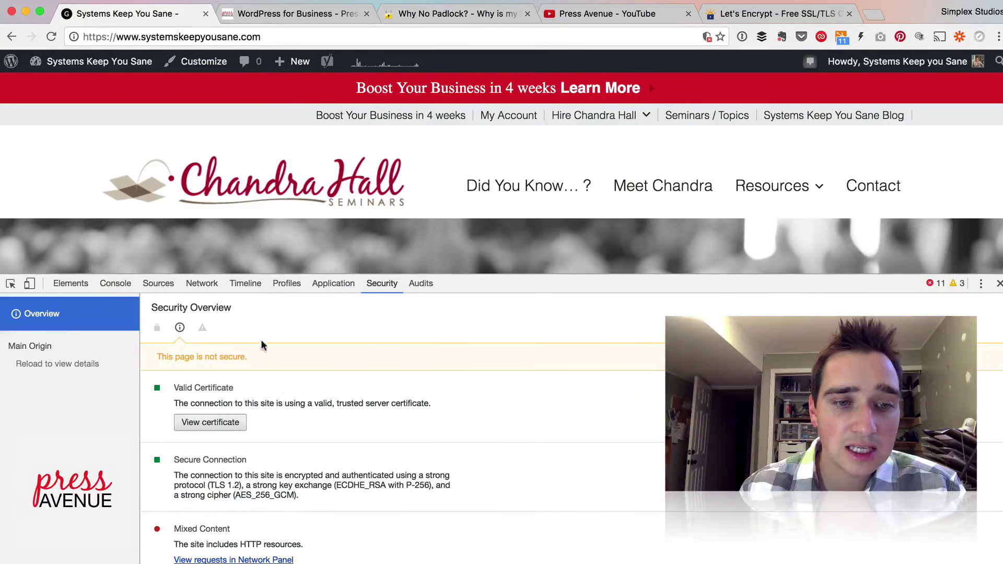
pyautogui.click(234, 560)
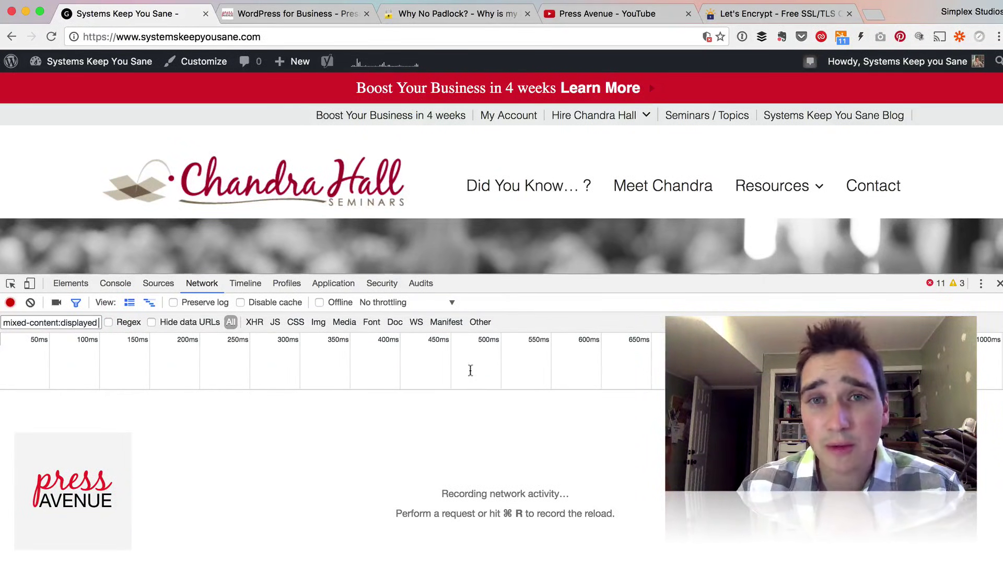
# Close DevTools and copy the Systems Keep You Sane site address.
pyautogui.click(999, 285)
pyautogui.click(238, 38)
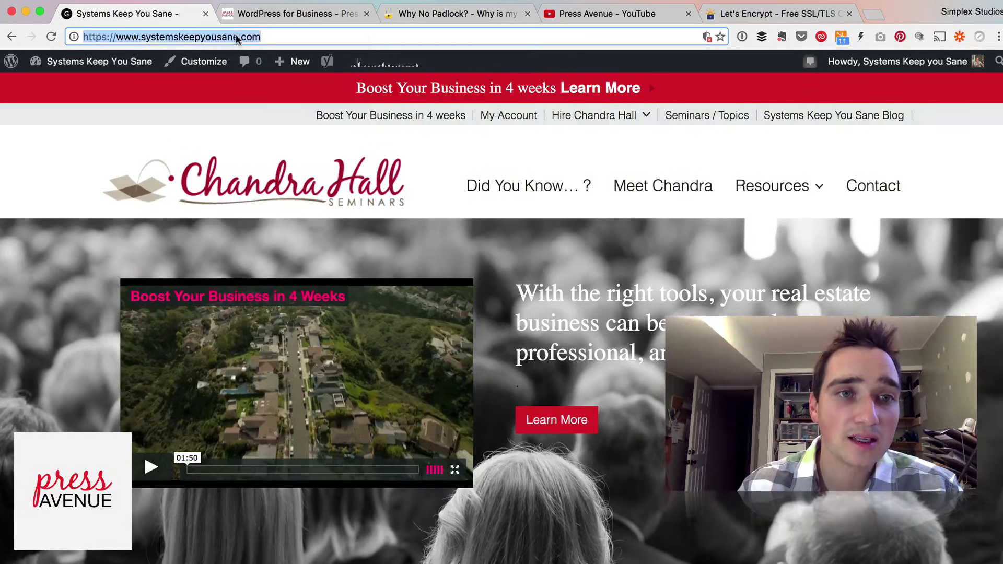
pyautogui.rightClick(237, 38)
pyautogui.click(256, 56)
pyautogui.click(438, 15)
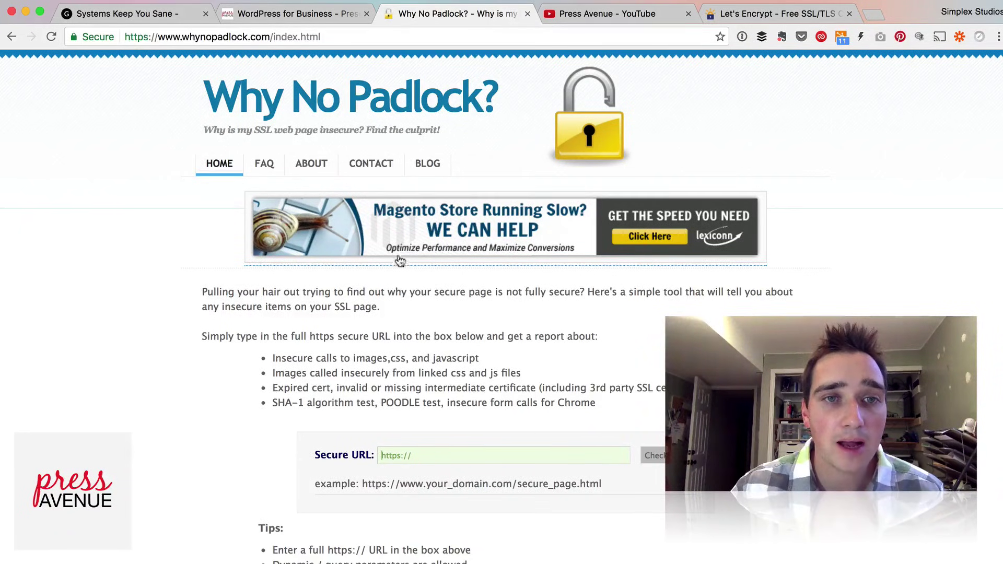
pyautogui.scroll(-2, 424, 99)
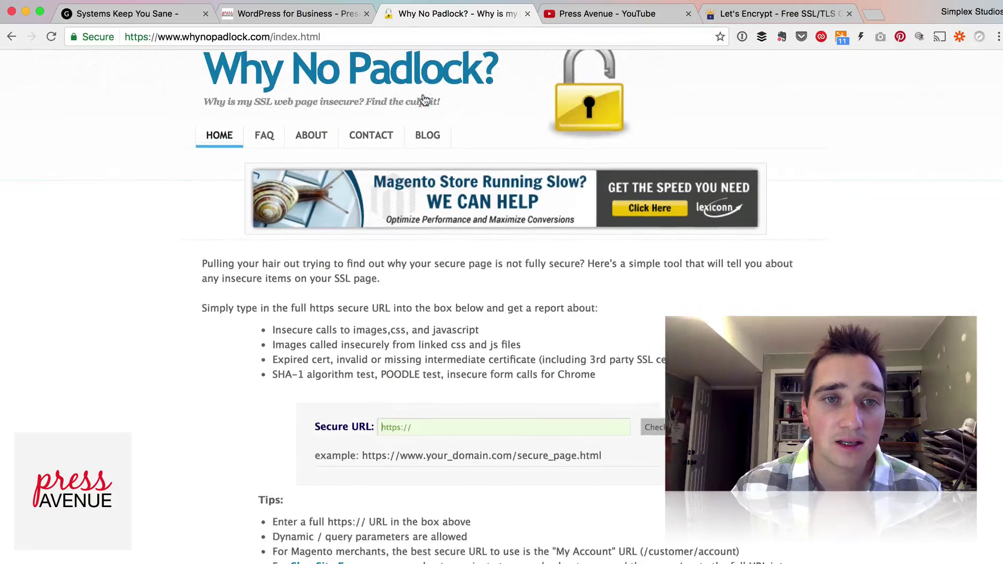
pyautogui.scroll(-5, 481, 97)
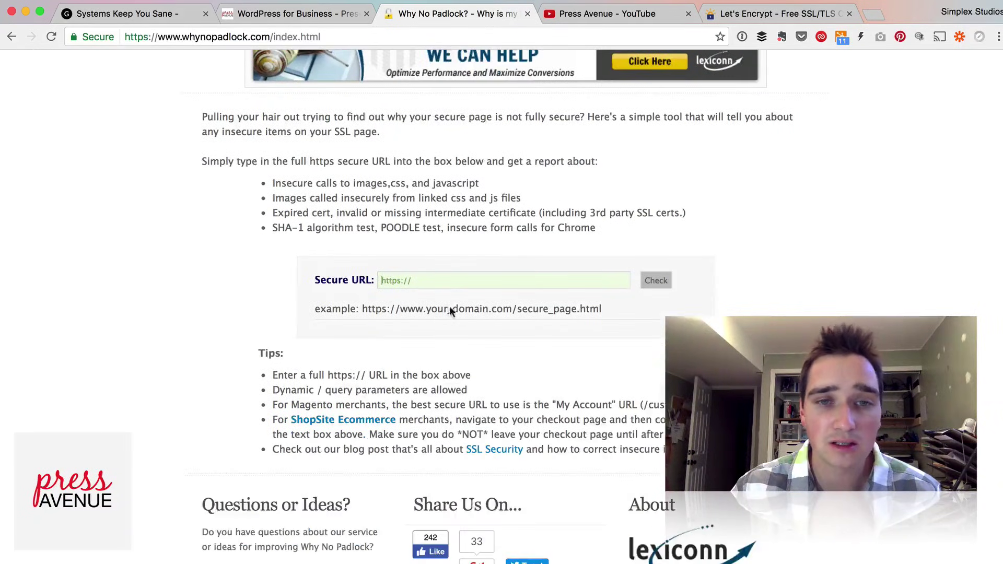
pyautogui.moveTo(430, 281); pyautogui.dragTo(347, 284)
pyautogui.press('super+v')
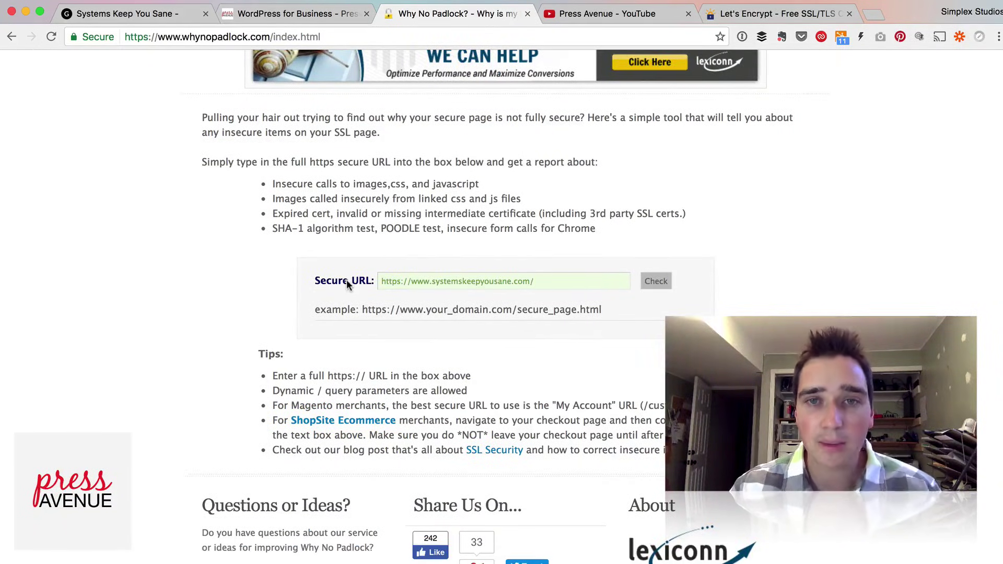
pyautogui.click(659, 282)
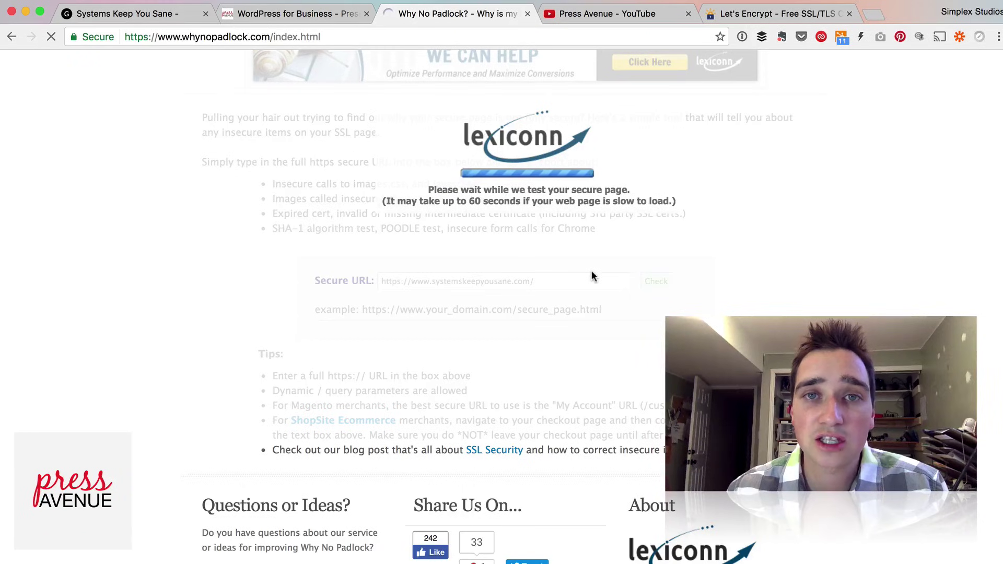
pyautogui.scroll(3, 592, 272)
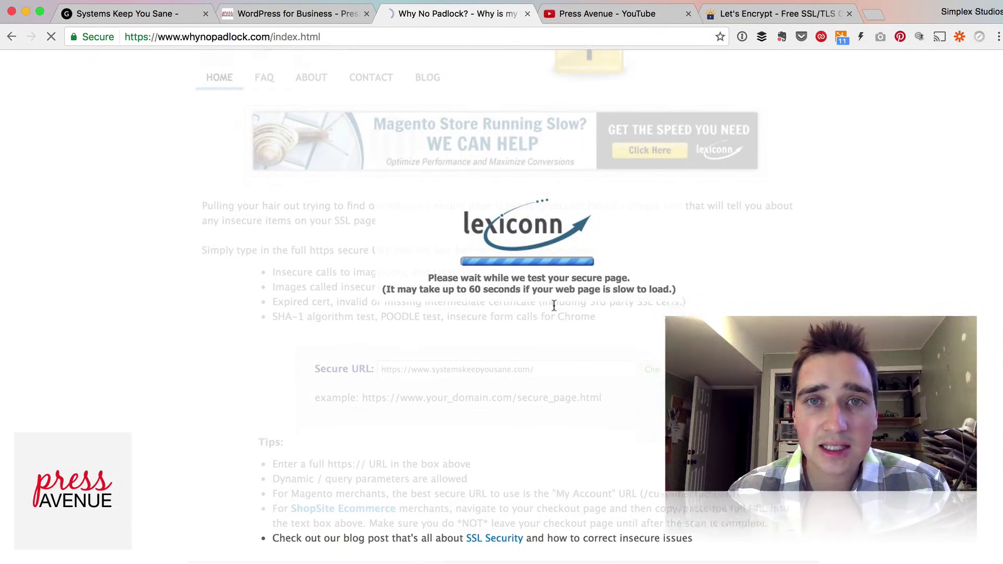
# Review the report's domain details, 172-item count, and certificate validity and issuer.
pyautogui.scroll(5, 554, 305)
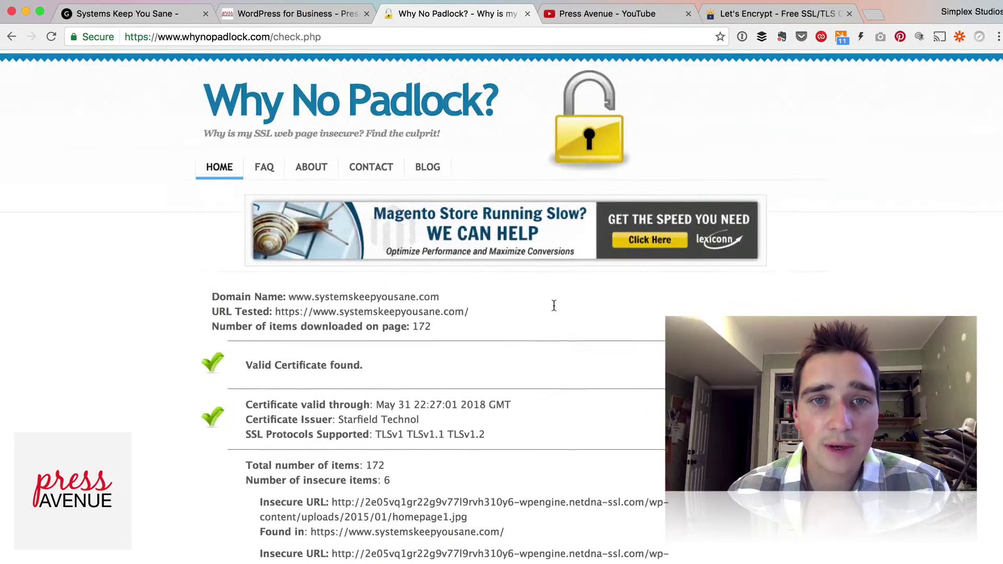
pyautogui.scroll(-3, 374, 305)
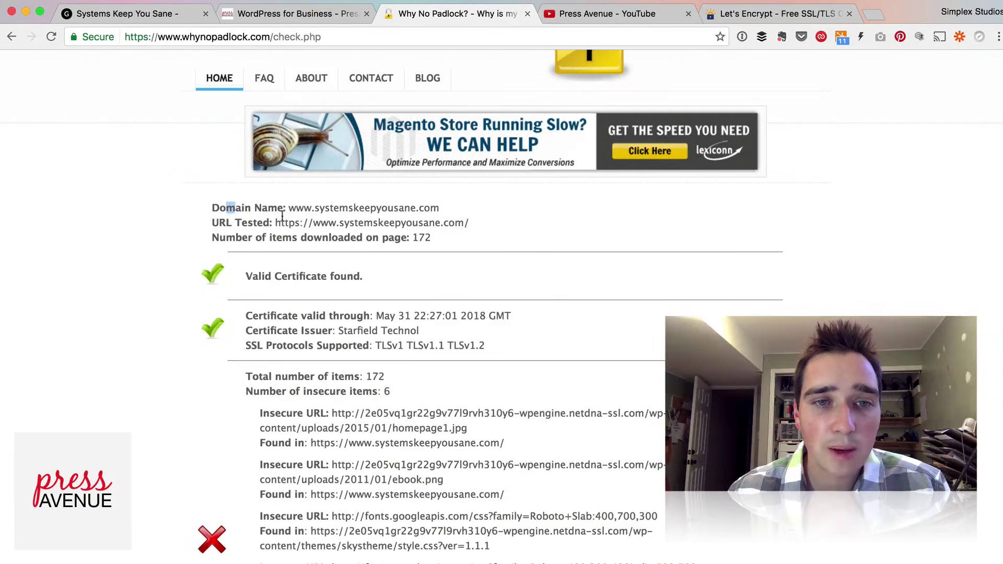
pyautogui.moveTo(218, 207); pyautogui.dragTo(442, 223)
pyautogui.click(442, 236)
pyautogui.scroll(-3, 531, 296)
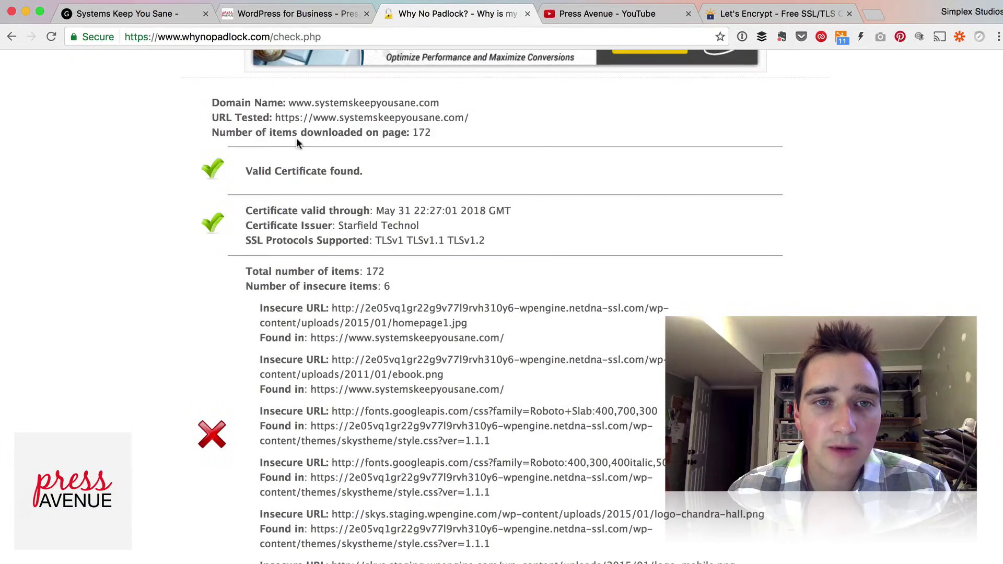
pyautogui.moveTo(261, 131); pyautogui.dragTo(442, 134)
pyautogui.click(440, 145)
pyautogui.scroll(-3, 439, 146)
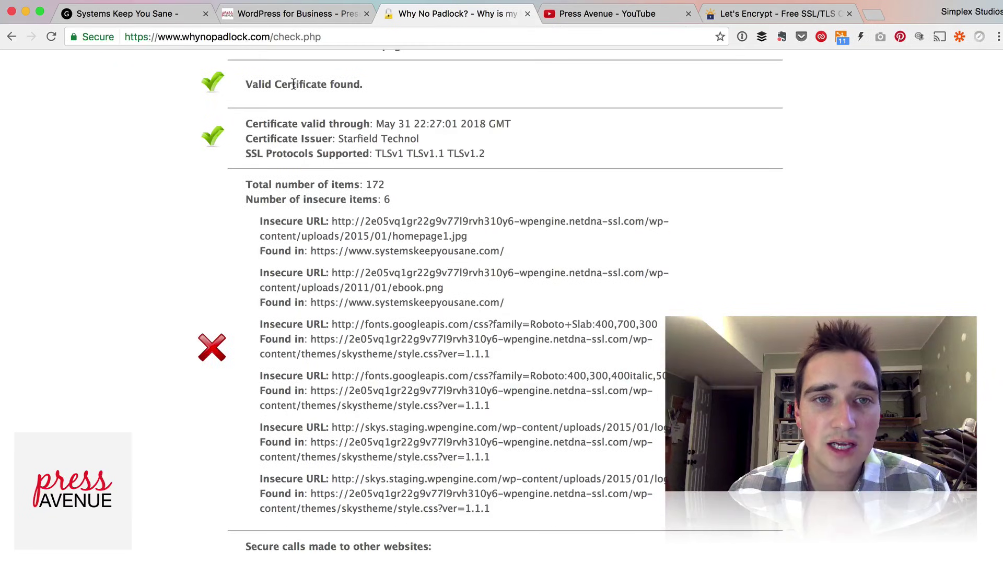
pyautogui.moveTo(291, 86); pyautogui.dragTo(377, 93)
pyautogui.moveTo(265, 117); pyautogui.dragTo(522, 139)
pyautogui.click(509, 149)
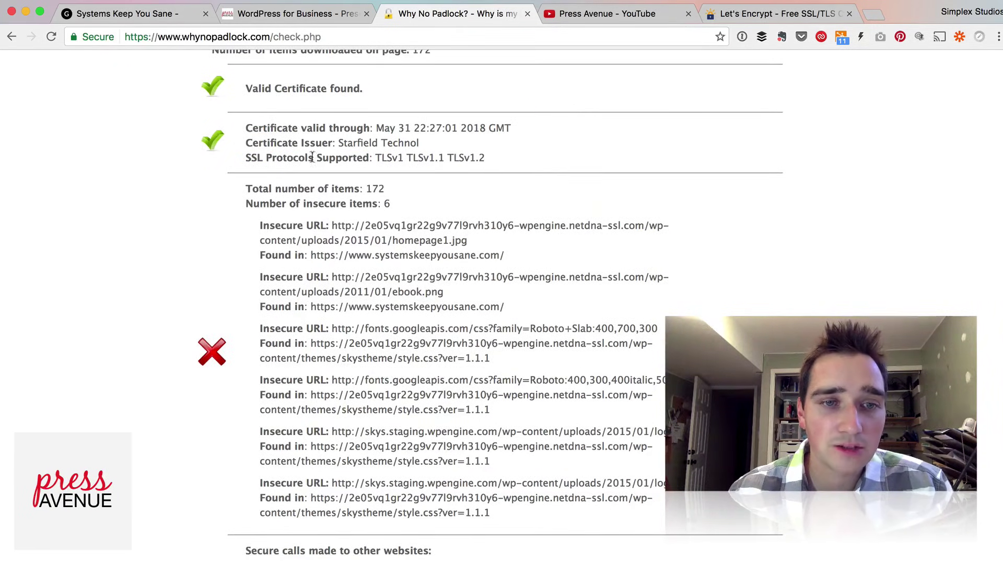
# Check the 6 insecure items and examine the first insecure URLs, including homepage1.jpg.
pyautogui.scroll(-3, 562, 196)
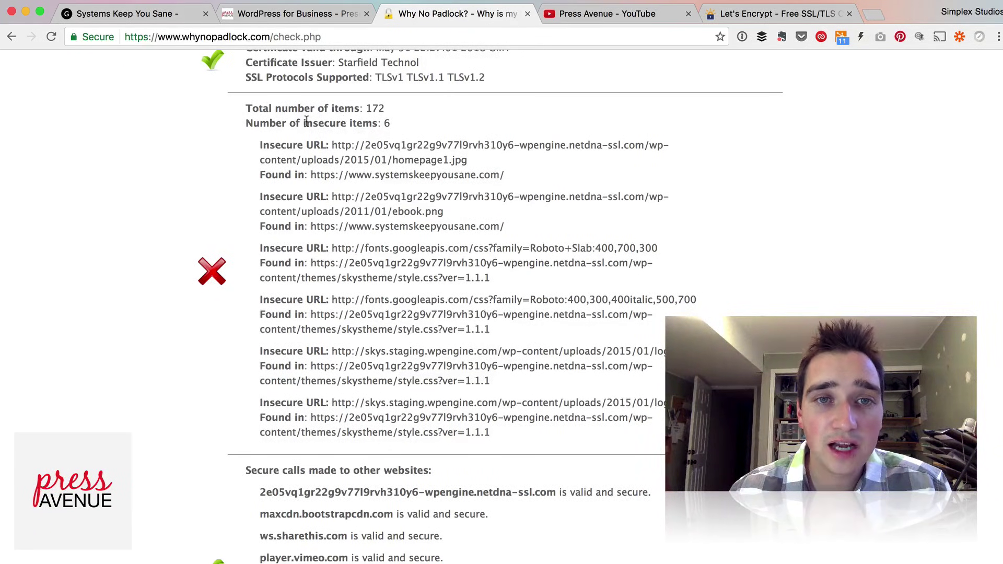
pyautogui.moveTo(309, 121); pyautogui.dragTo(455, 117)
pyautogui.click(454, 117)
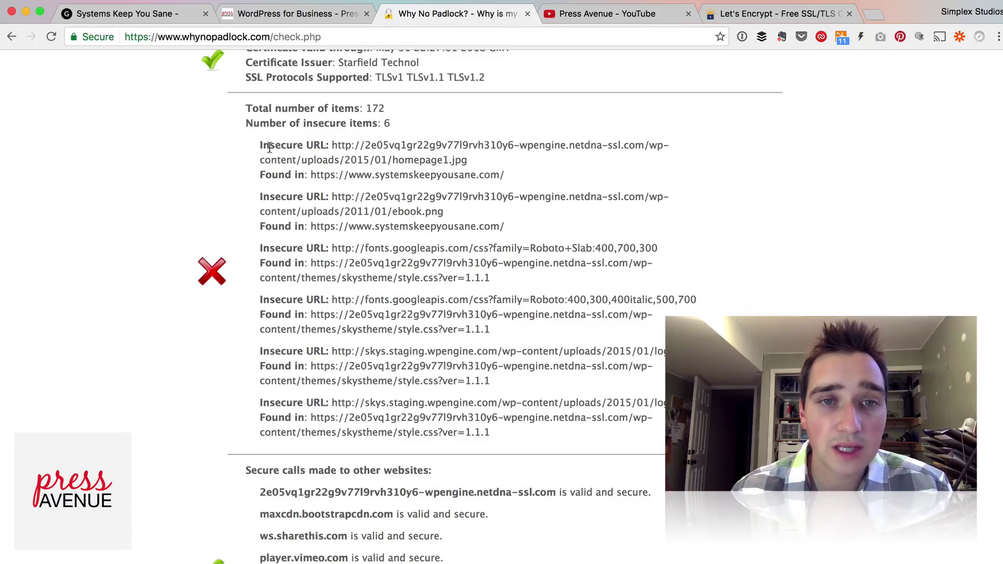
pyautogui.moveTo(266, 144); pyautogui.dragTo(645, 148)
pyautogui.click(338, 144)
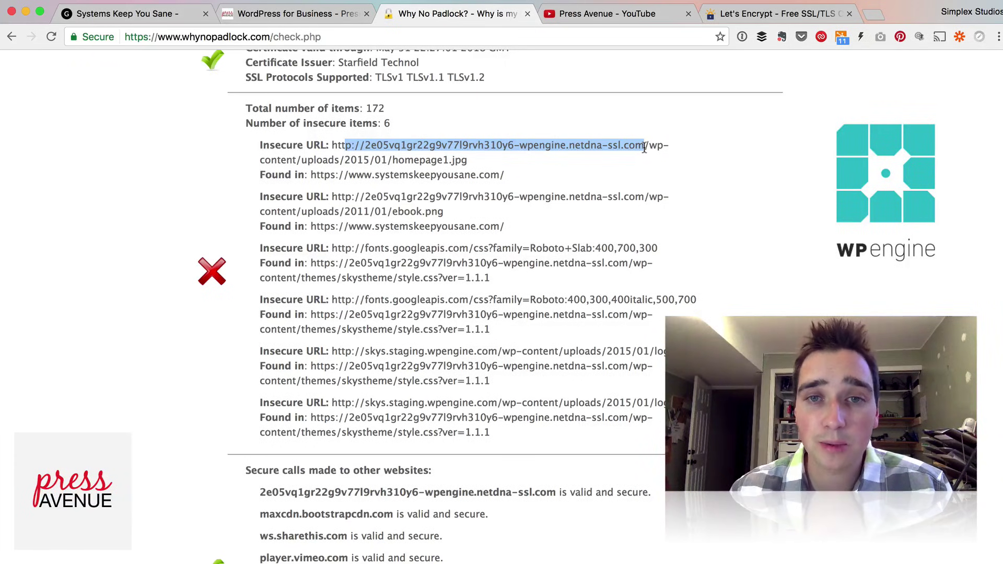
pyautogui.click(611, 147)
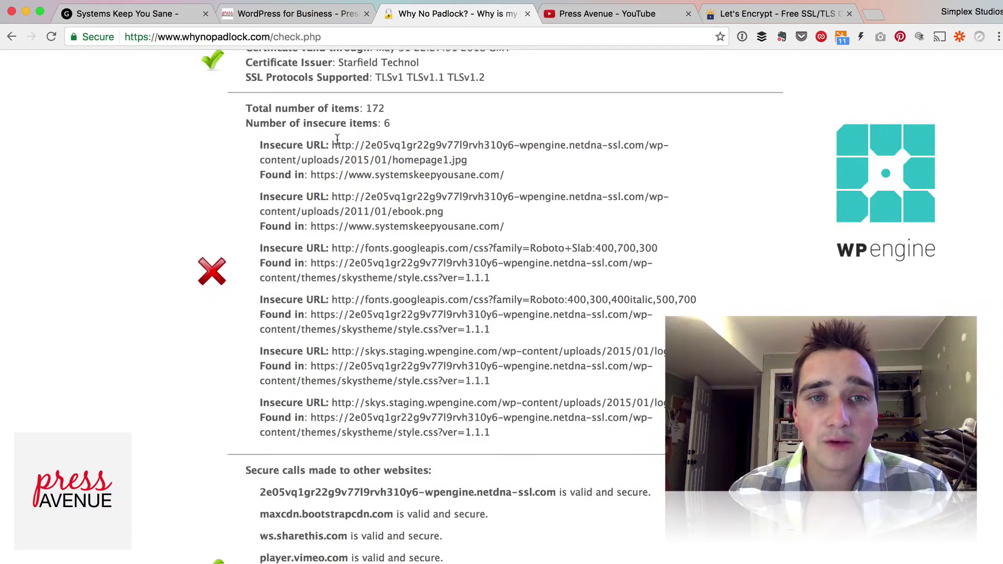
pyautogui.moveTo(333, 141); pyautogui.dragTo(646, 140)
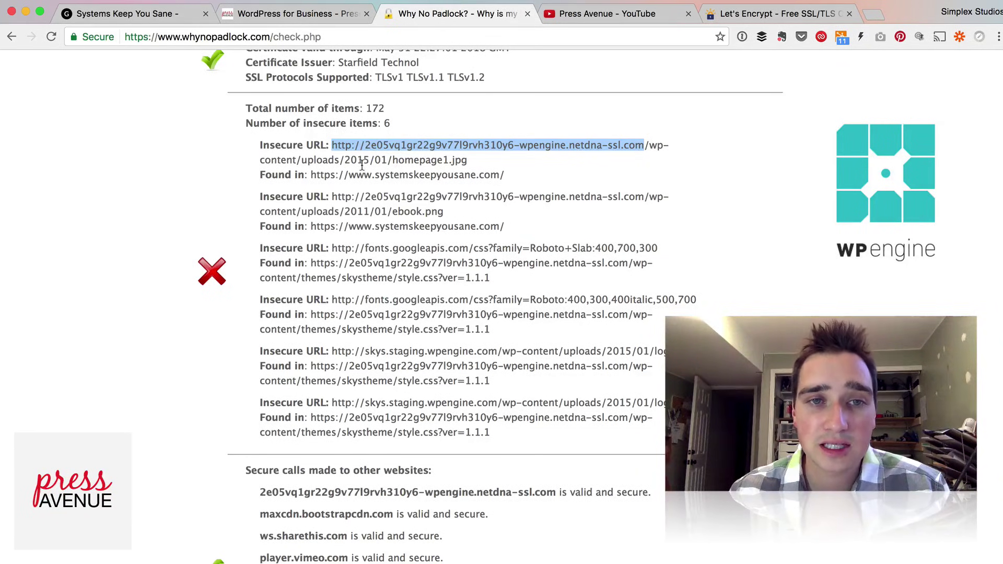
pyautogui.moveTo(363, 170); pyautogui.dragTo(473, 161)
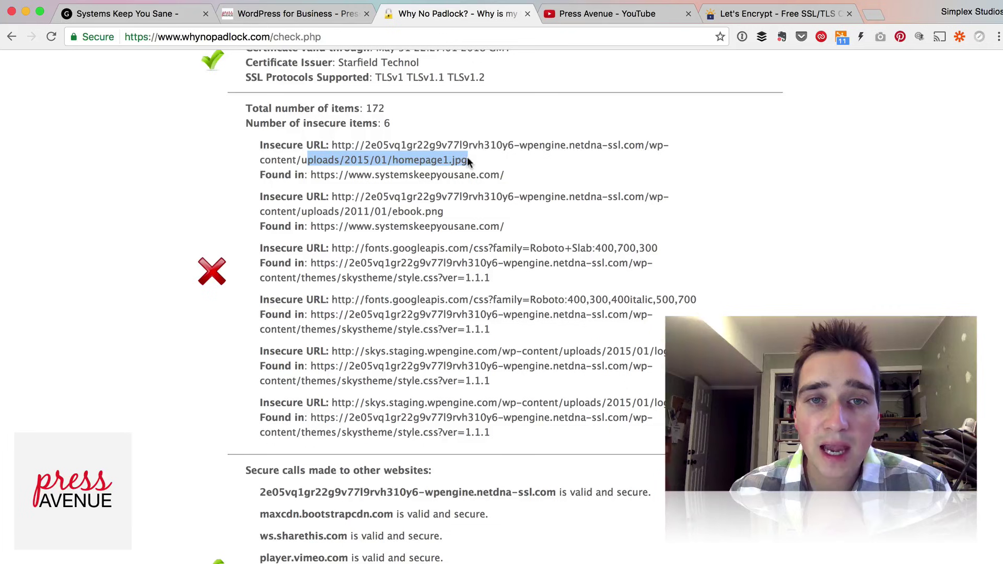
pyautogui.click(470, 161)
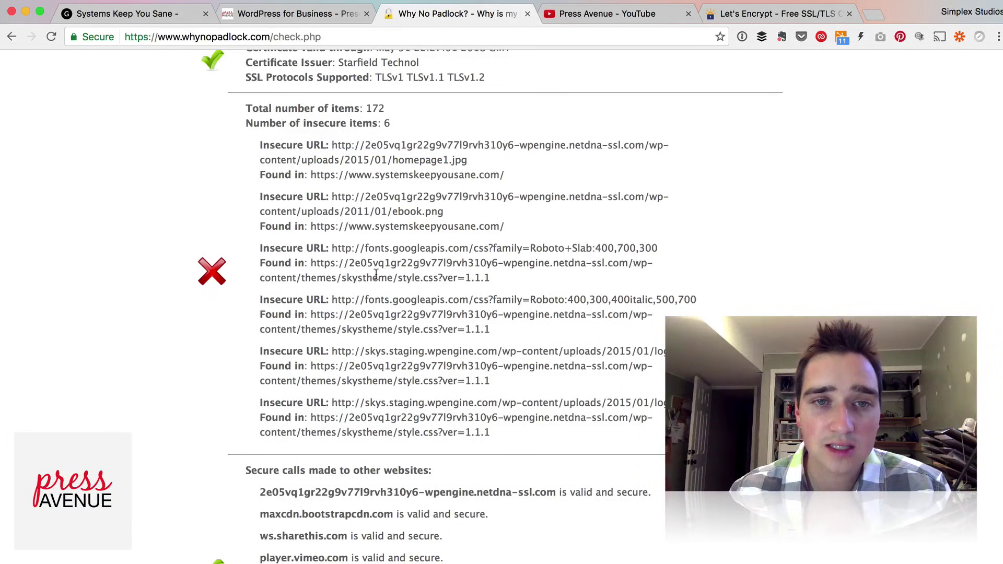
pyautogui.moveTo(345, 201); pyautogui.dragTo(416, 199)
pyautogui.click(413, 198)
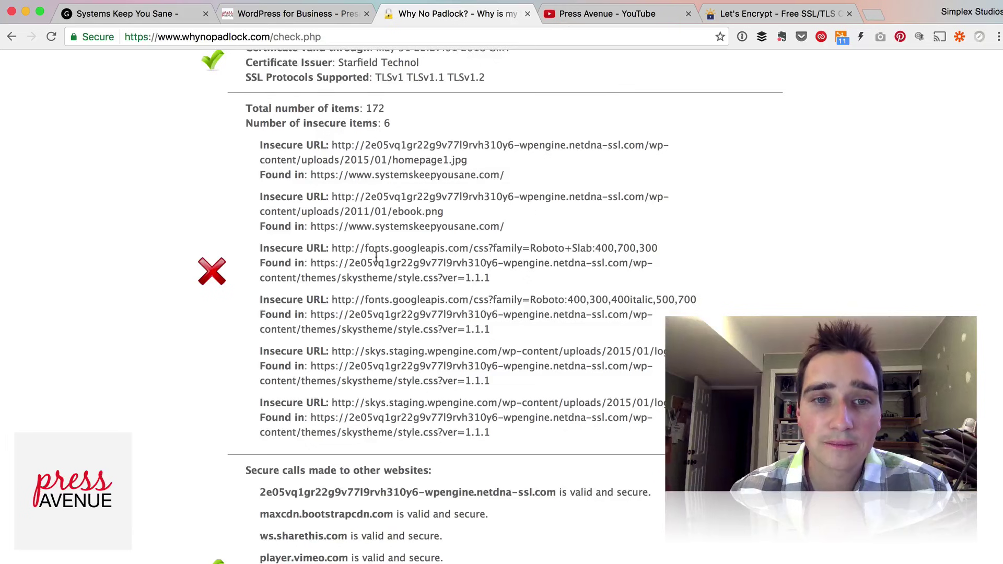
# Select the insecure fonts.googleapis.com Roboto Slab stylesheet URL.
pyautogui.scroll(-3, 375, 256)
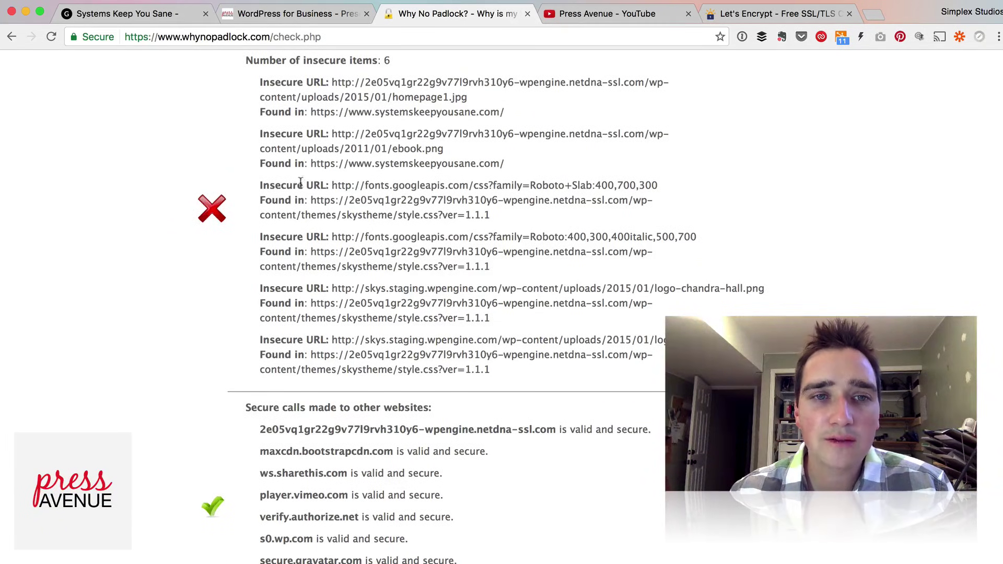
pyautogui.moveTo(274, 185); pyautogui.dragTo(355, 186)
pyautogui.click(376, 185)
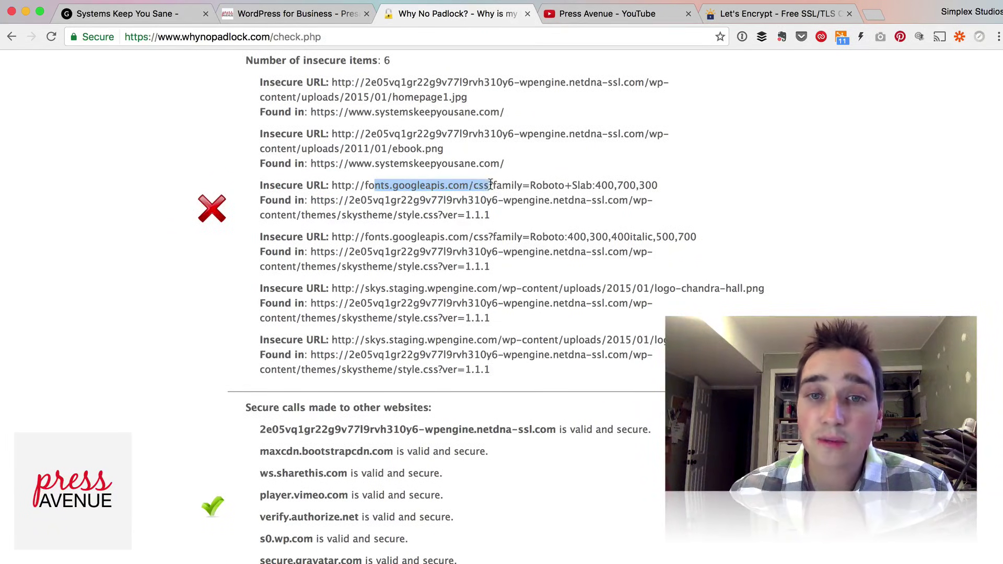
pyautogui.click(490, 182)
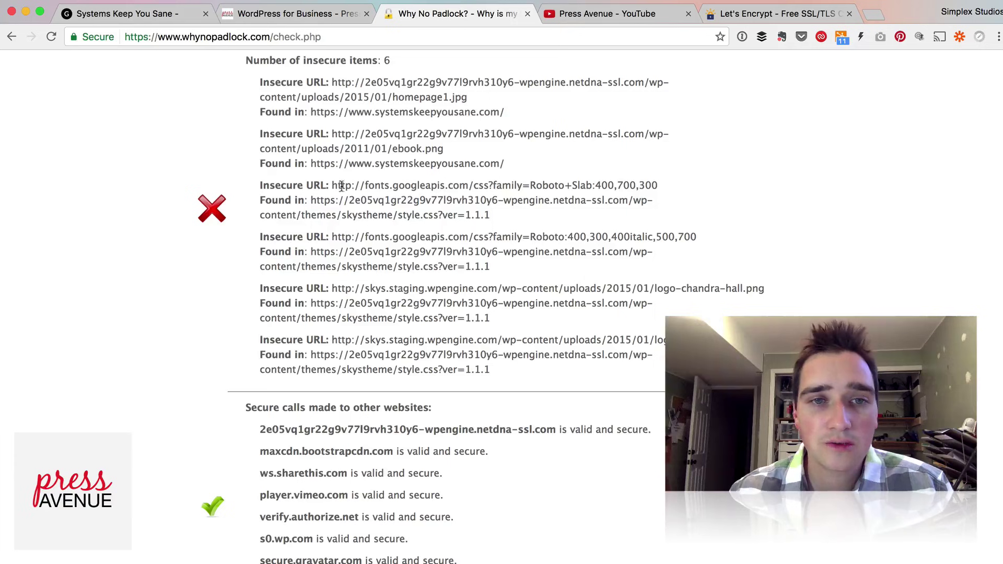
pyautogui.moveTo(334, 186); pyautogui.dragTo(658, 187)
# Copy the insecure Roboto Slab fonts URL and load it in a new tab.
pyautogui.rightClick(660, 188)
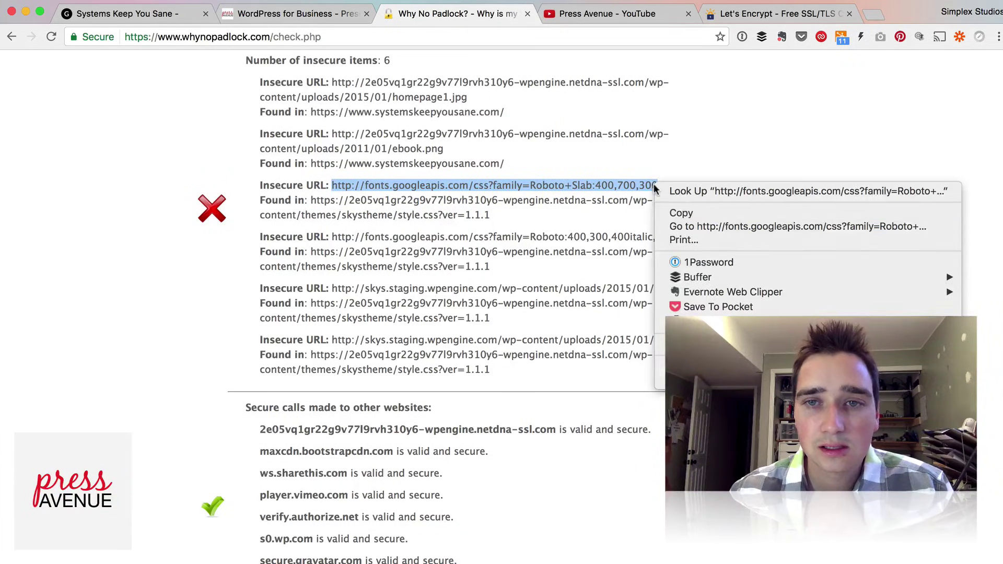
pyautogui.click(679, 215)
pyautogui.press('super+t')
pyautogui.press('super+v')
pyautogui.press('Return')
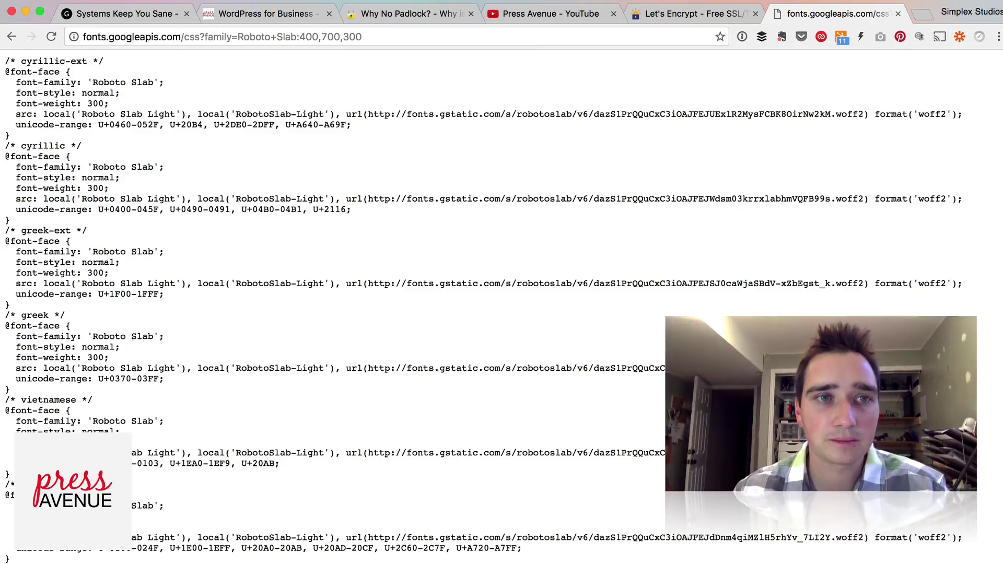
# Change the fonts URL to https, reload it, and return to the Why No Padlock report.
pyautogui.click(111, 35)
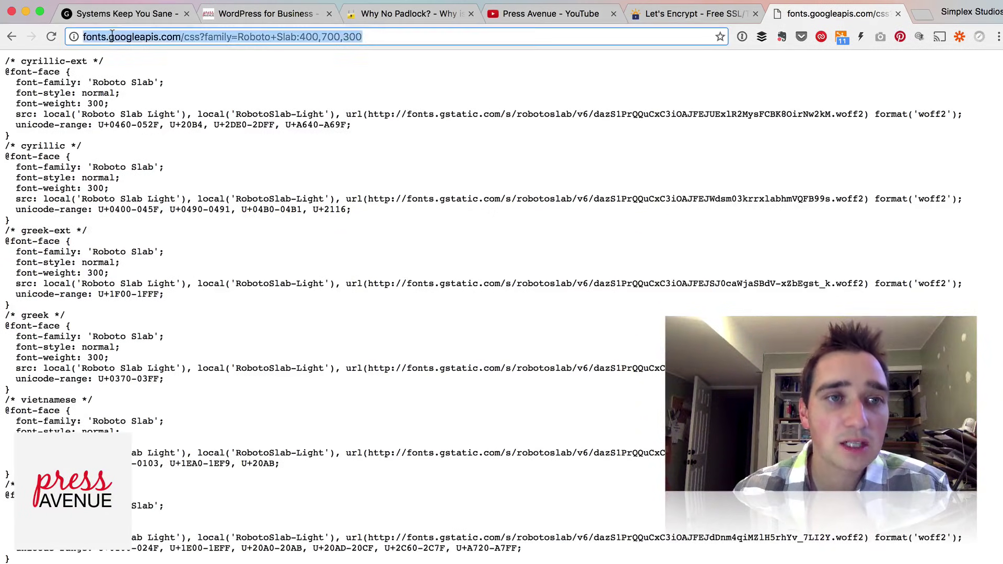
pyautogui.click(96, 36)
pyautogui.press('Home')
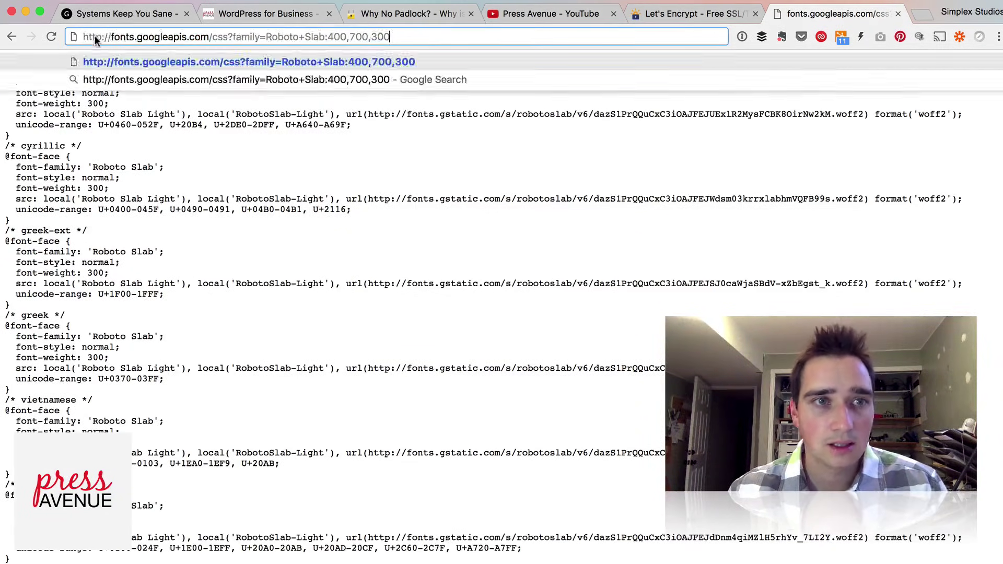
pyautogui.write('s')
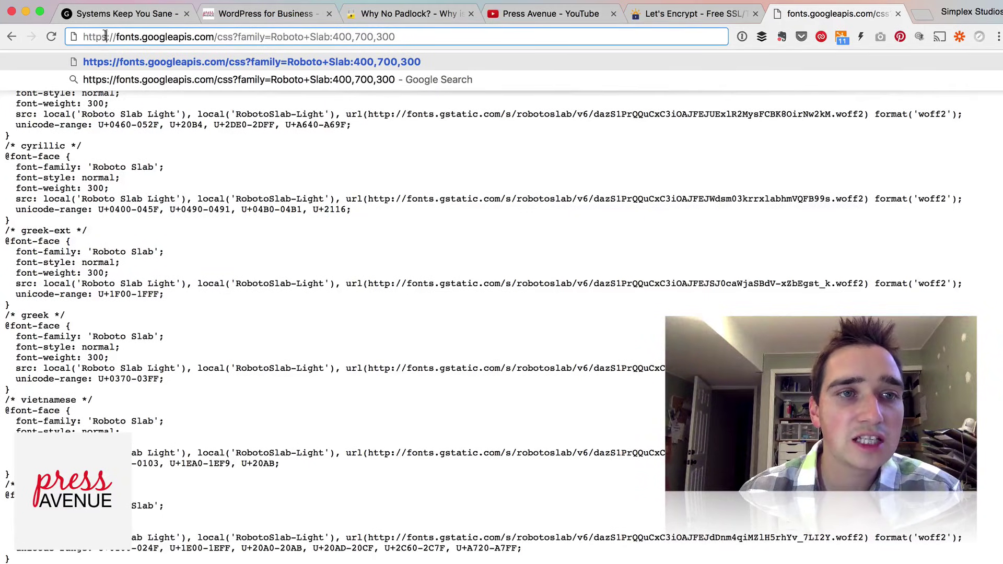
pyautogui.press('Return')
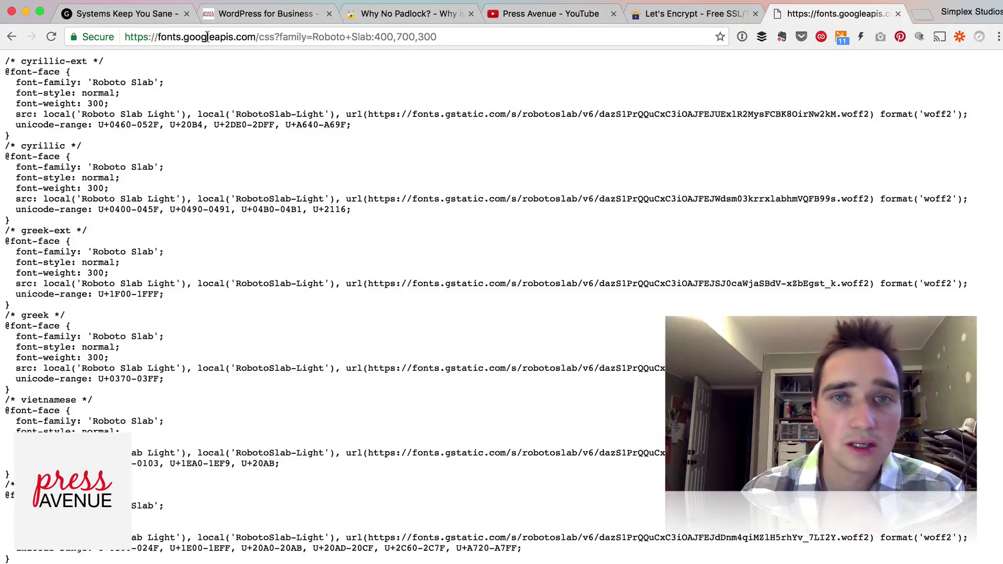
pyautogui.click(368, 15)
pyautogui.click(393, 196)
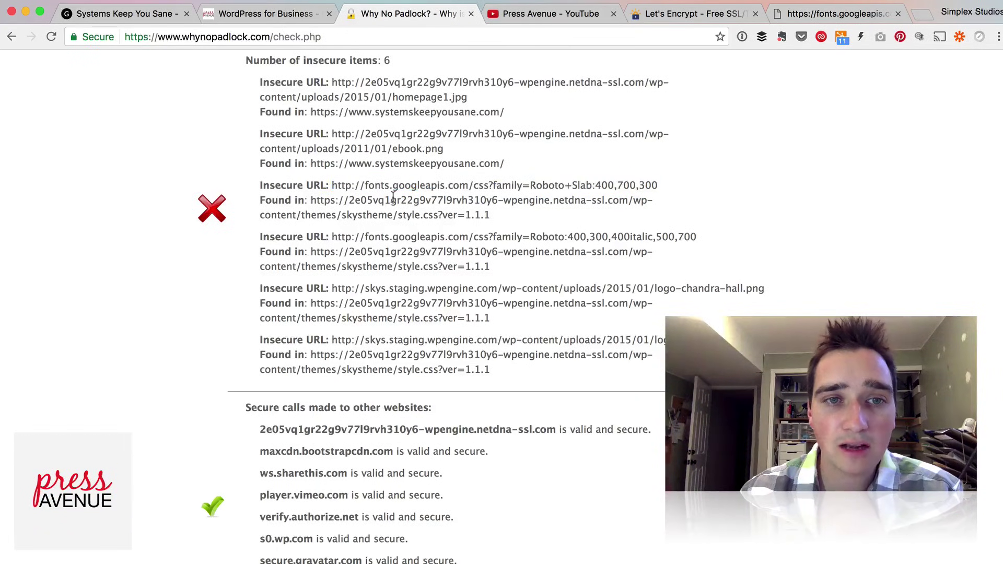
pyautogui.moveTo(310, 200); pyautogui.dragTo(626, 196)
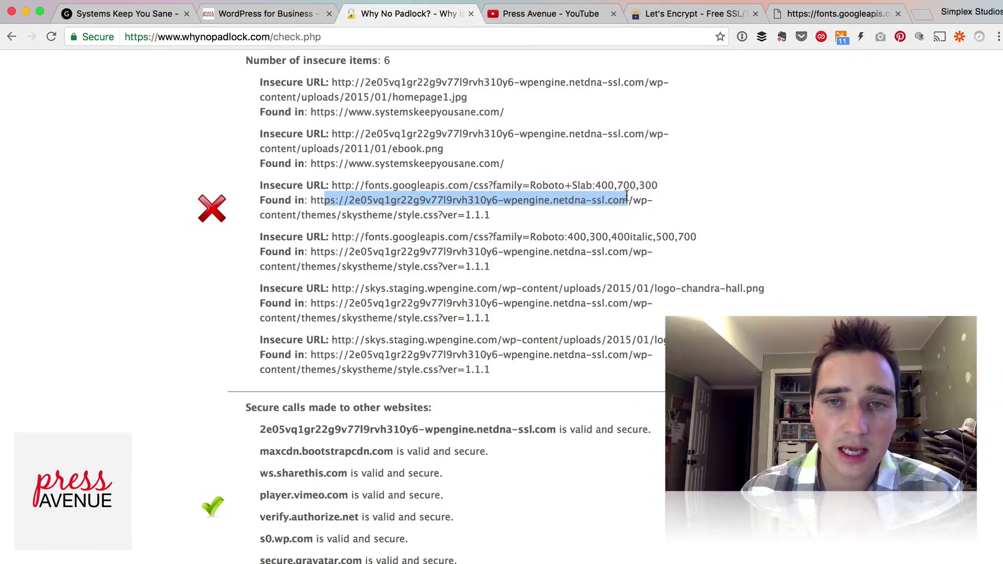
pyautogui.click(324, 215)
pyautogui.moveTo(346, 215); pyautogui.dragTo(447, 216)
pyautogui.click(420, 215)
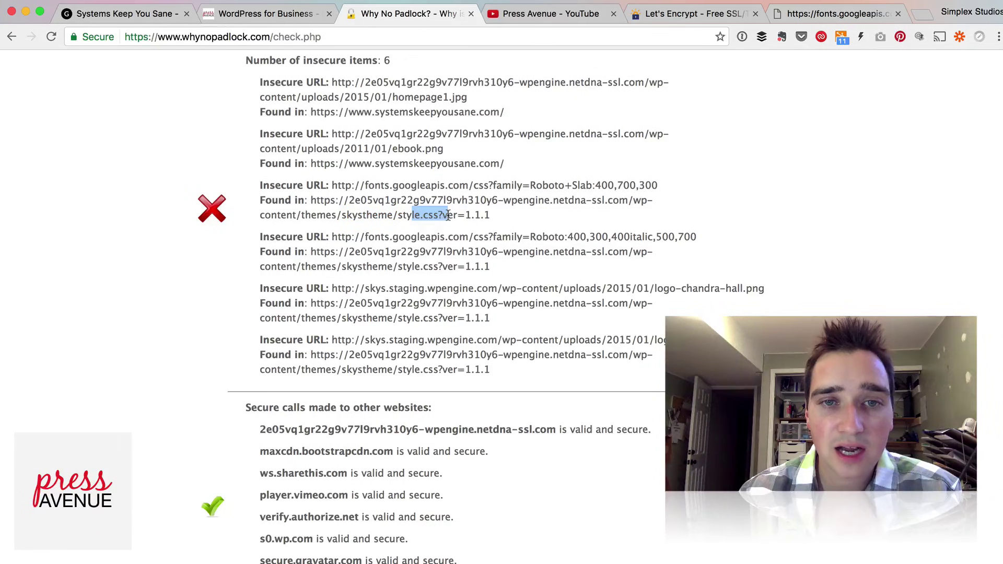
pyautogui.click(448, 215)
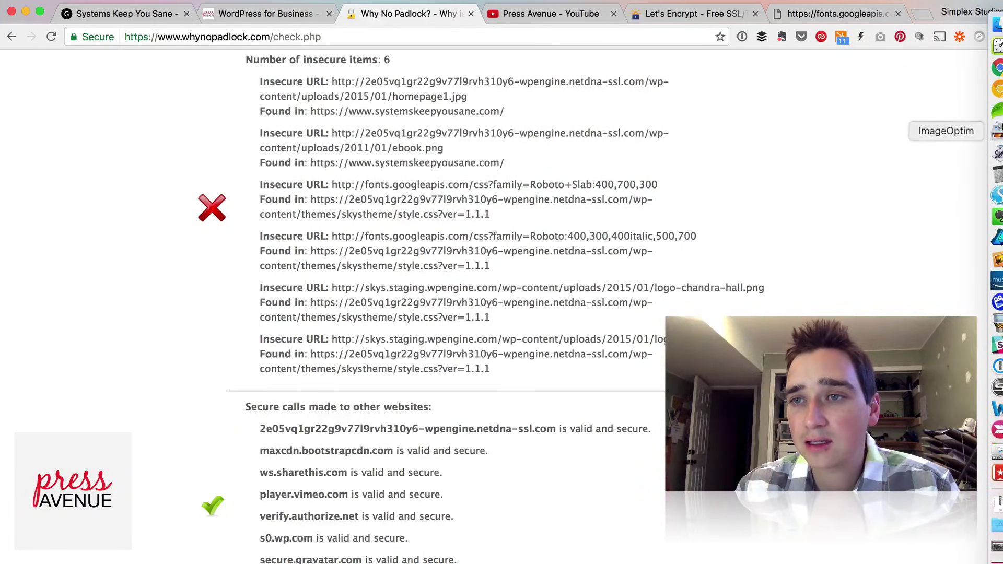
# Open the skystheme style.css file for editing in Coda.
pyautogui.click(994, 109)
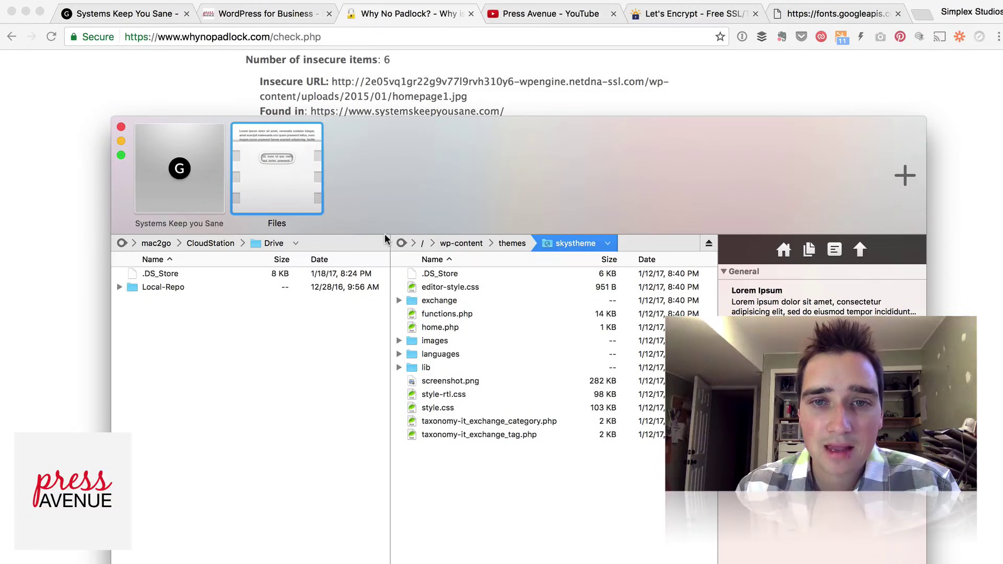
pyautogui.click(447, 410)
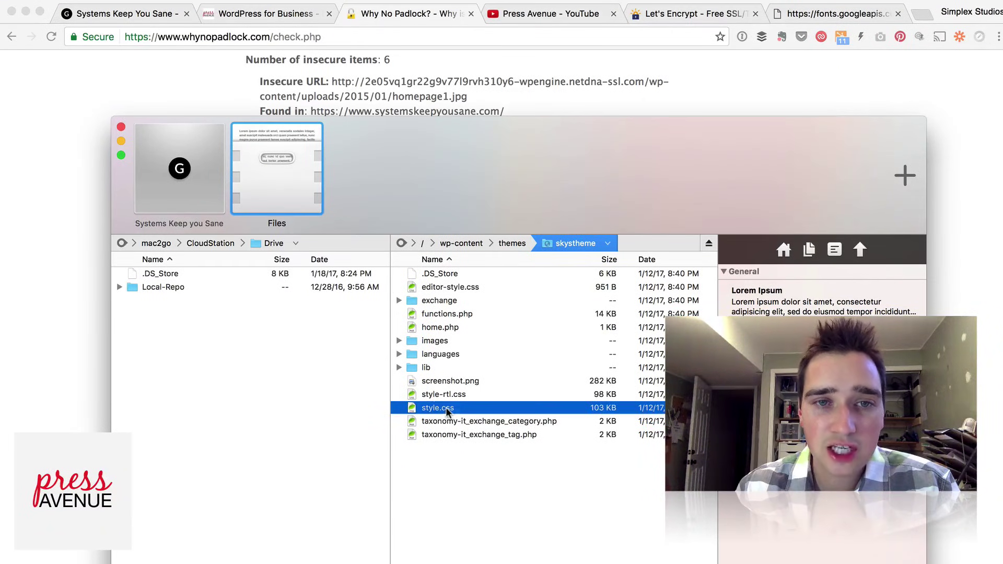
pyautogui.moveTo(485, 159); pyautogui.dragTo(486, 76)
pyautogui.press('Return')
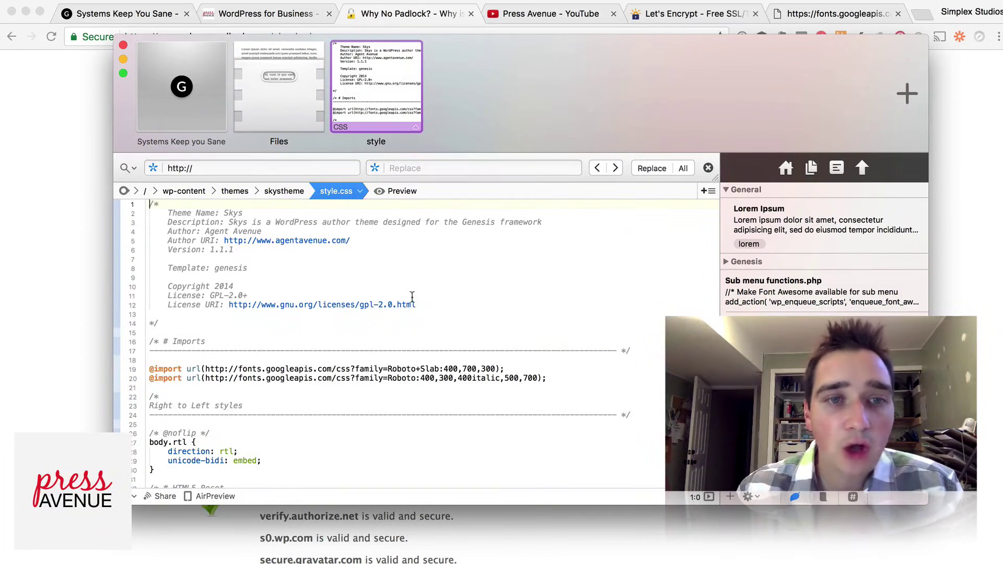
pyautogui.scroll(-3, 293, 290)
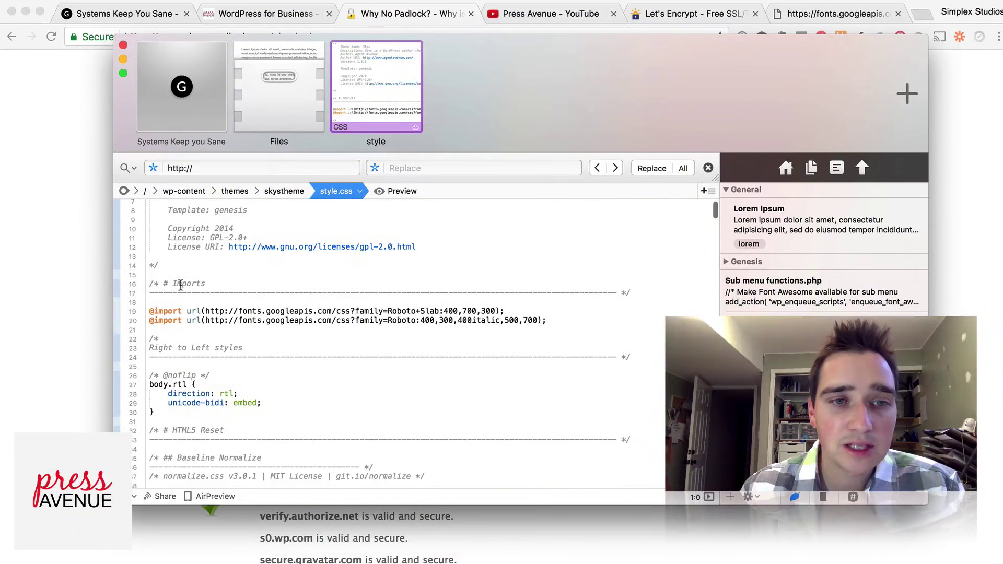
pyautogui.moveTo(205, 311); pyautogui.dragTo(332, 312)
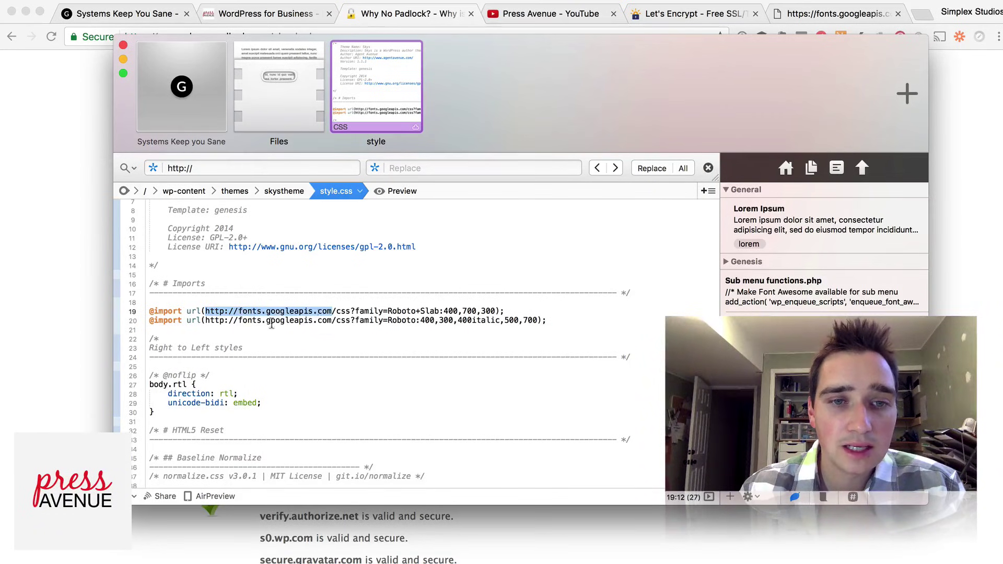
pyautogui.click(219, 311)
pyautogui.press('Right')
pyautogui.write('s')
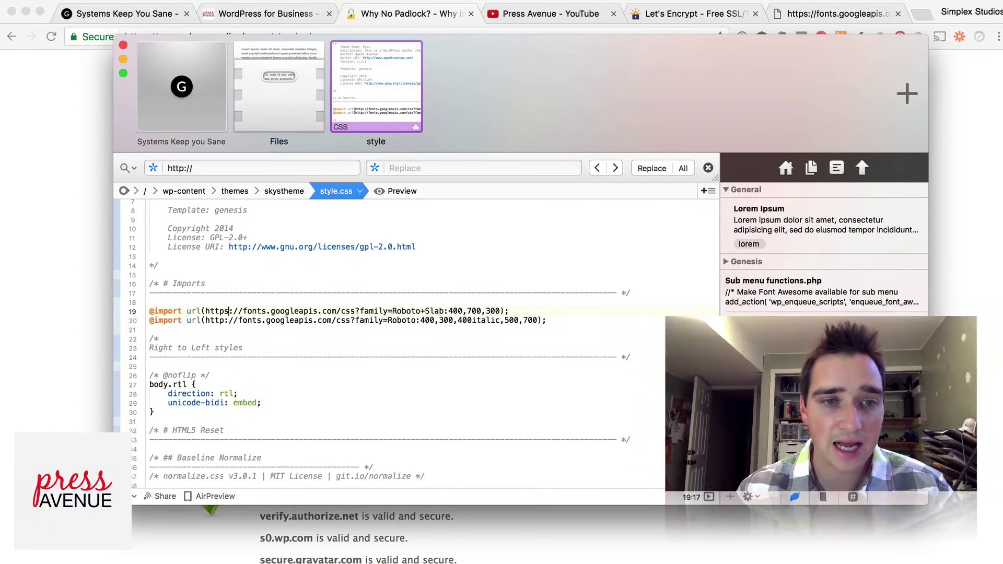
pyautogui.press('Down')
pyautogui.press('Left')
pyautogui.write('s')
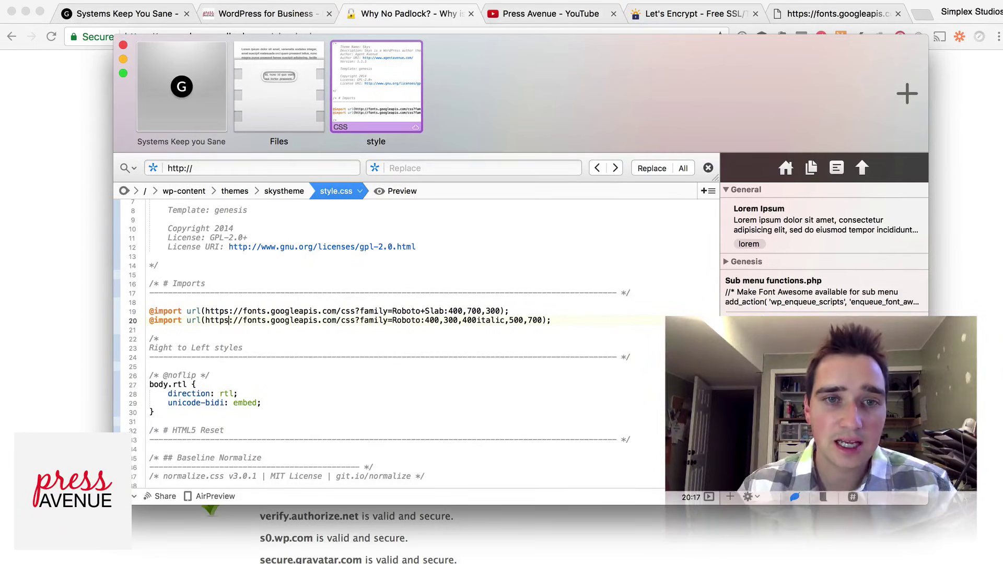
pyautogui.click(939, 166)
pyautogui.moveTo(286, 185); pyautogui.dragTo(606, 273)
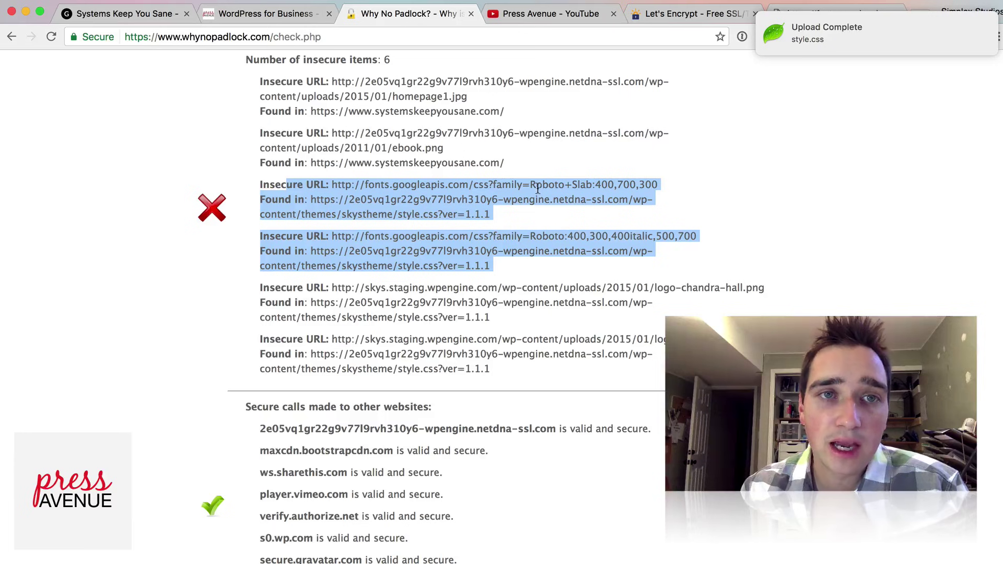
# Check the 1500+ and Trusted Advisor text widget links in the Customizer and publish.
pyautogui.click(138, 14)
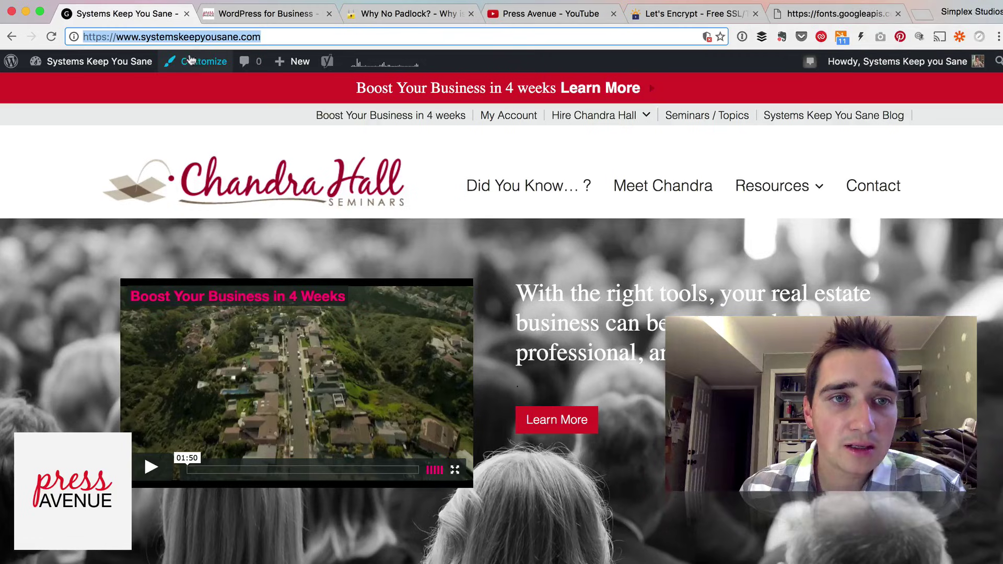
pyautogui.press('Return')
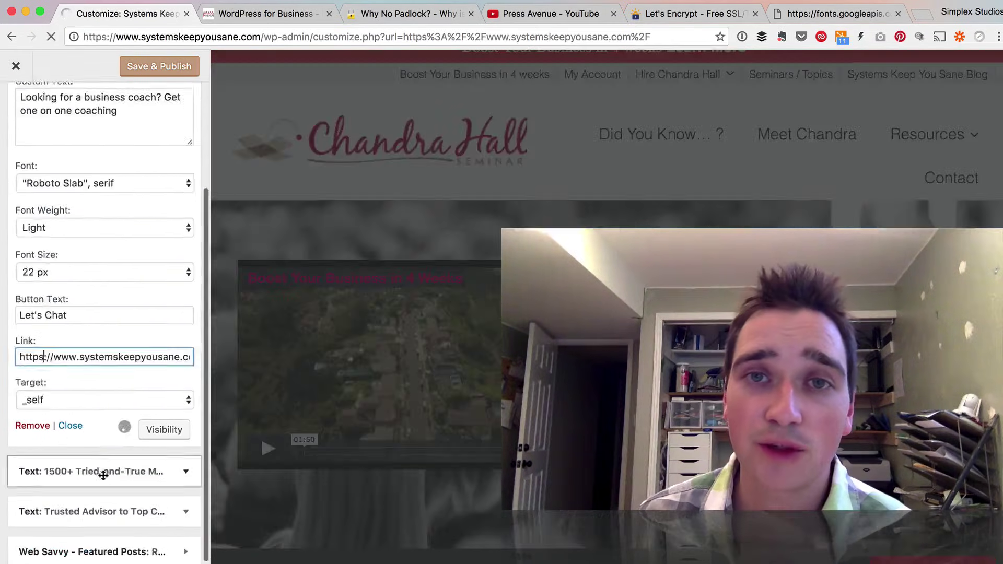
pyautogui.click(101, 473)
pyautogui.click(145, 484)
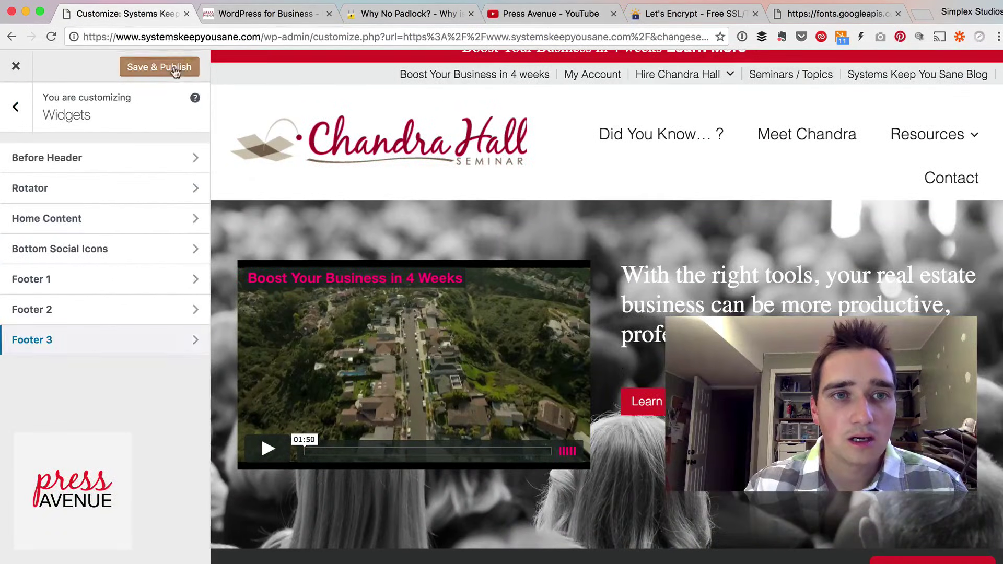
pyautogui.click(176, 69)
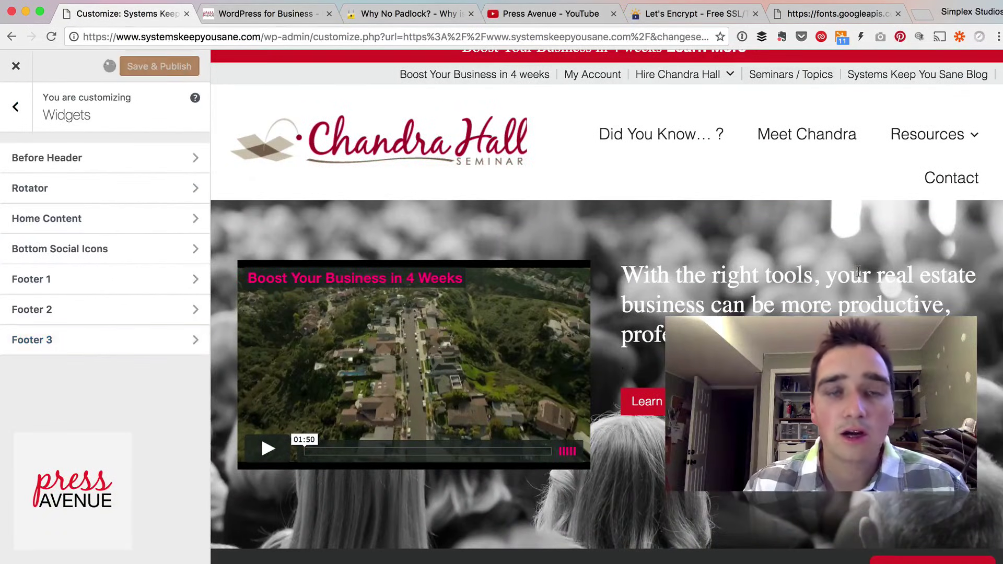
# Rerun Why No Padlock on the systemskeepyousane.com address copied from the Customizer.
pyautogui.click(413, 14)
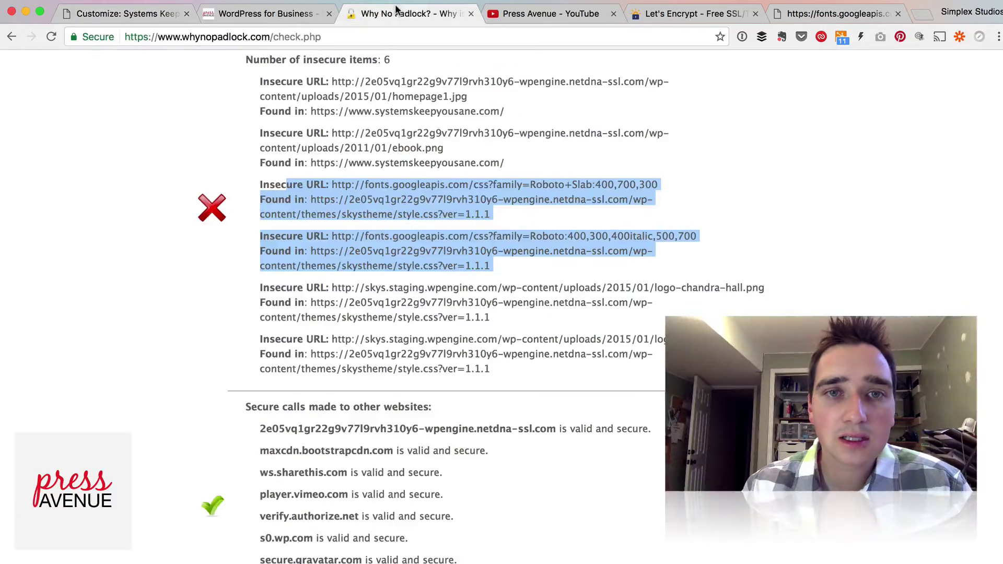
pyautogui.scroll(10, 577, 319)
pyautogui.scroll(2, 578, 321)
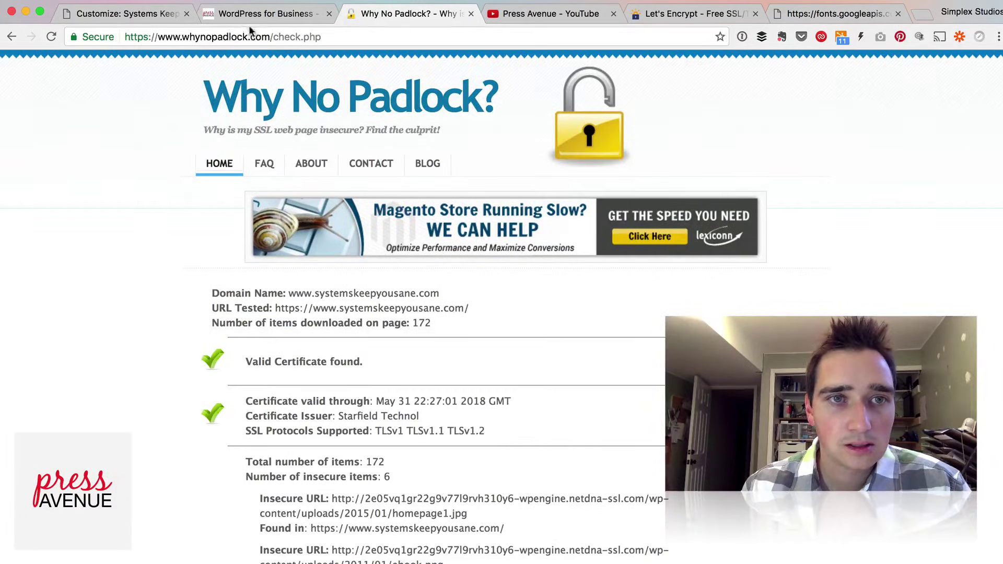
pyautogui.click(335, 117)
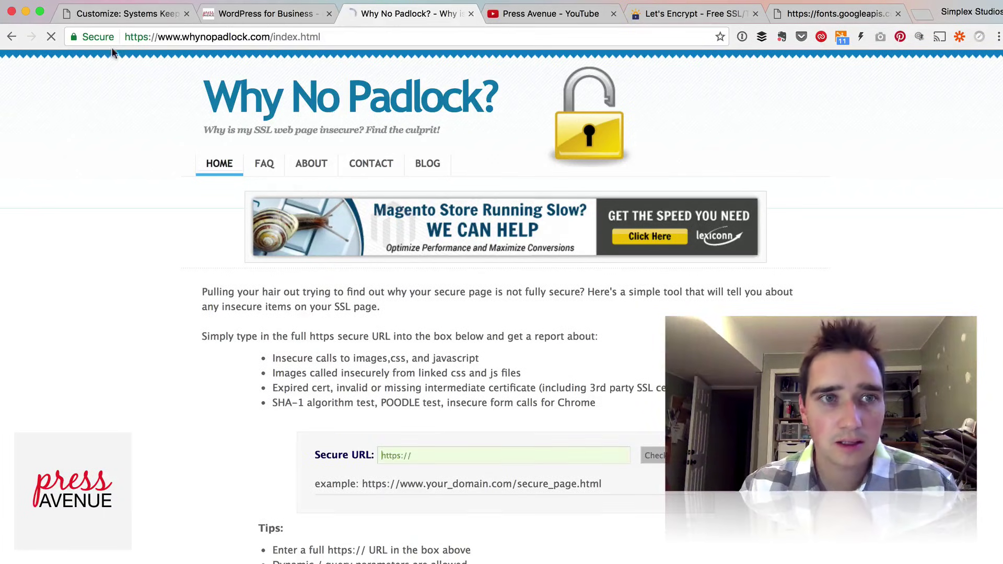
pyautogui.click(128, 14)
pyautogui.click(272, 35)
pyautogui.moveTo(263, 37); pyautogui.dragTo(41, 39)
pyautogui.hotkey('ctrl', 'c')
pyautogui.click(379, 16)
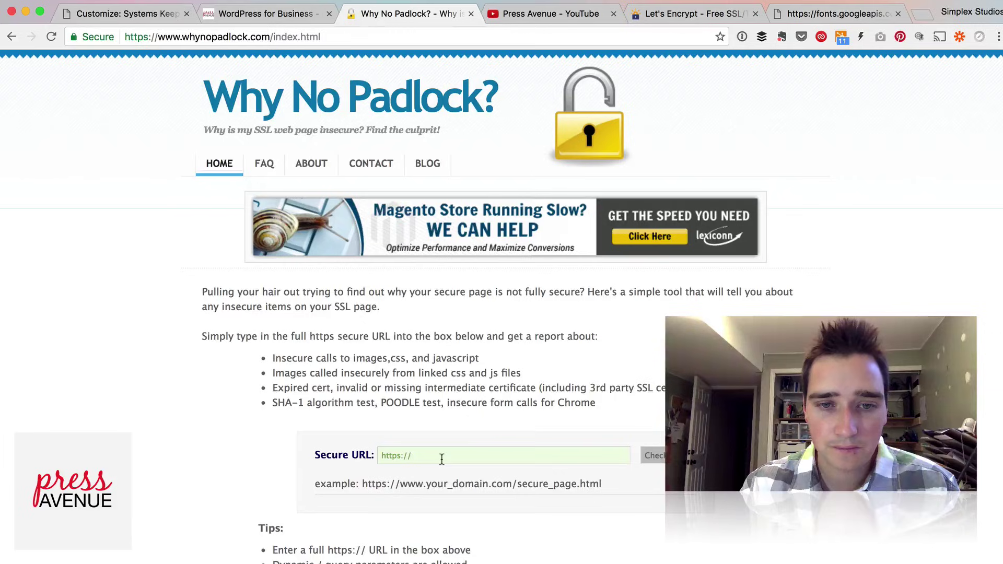
pyautogui.hotkey('ctrl', 'a')
pyautogui.hotkey('ctrl', 'v')
pyautogui.click(653, 456)
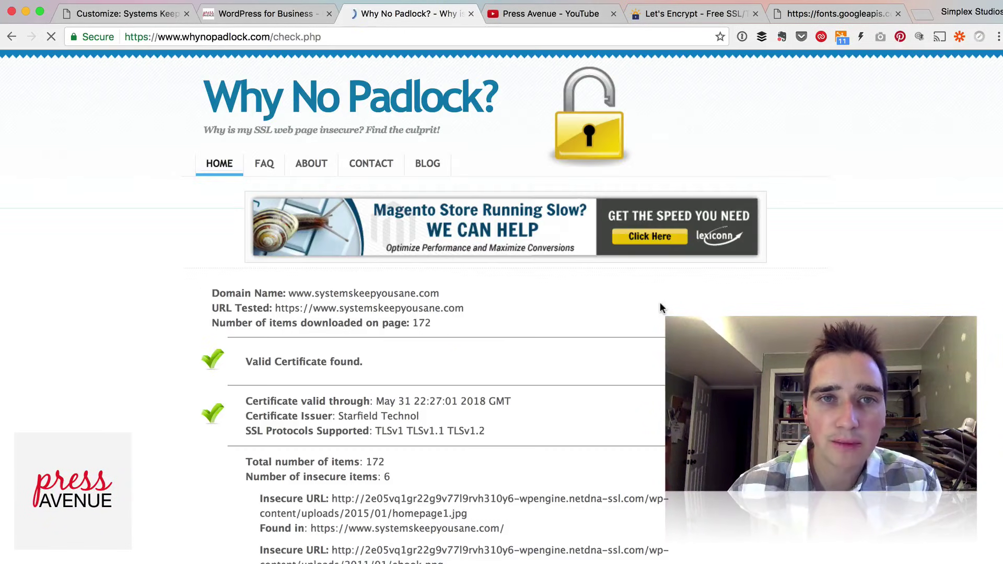
# Review the remaining stylesheet-sourced insecure entries, including the Roboto+Slab font.
pyautogui.scroll(-6, 658, 309)
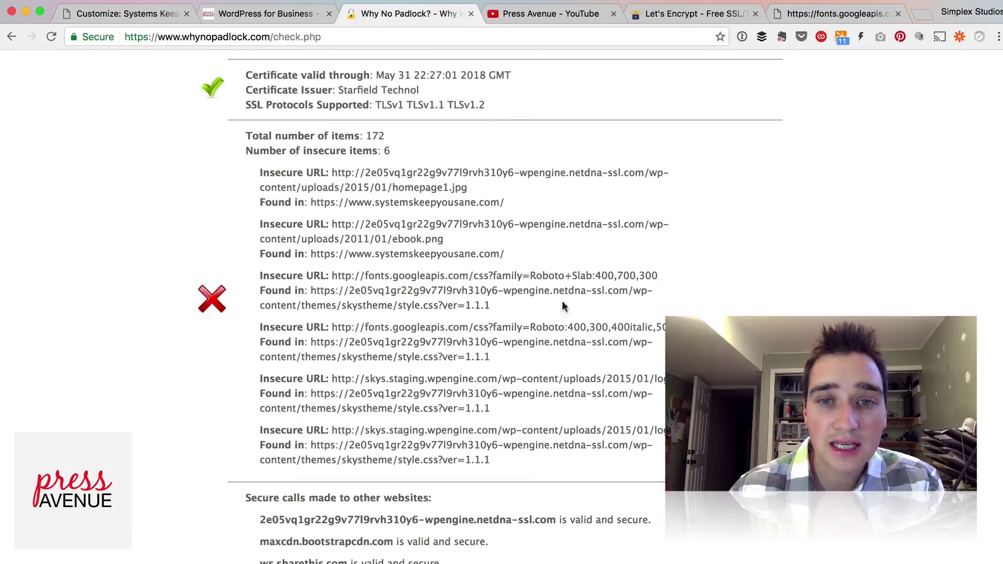
pyautogui.tripleClick(488, 308)
pyautogui.click(434, 303)
pyautogui.moveTo(321, 277); pyautogui.dragTo(540, 291)
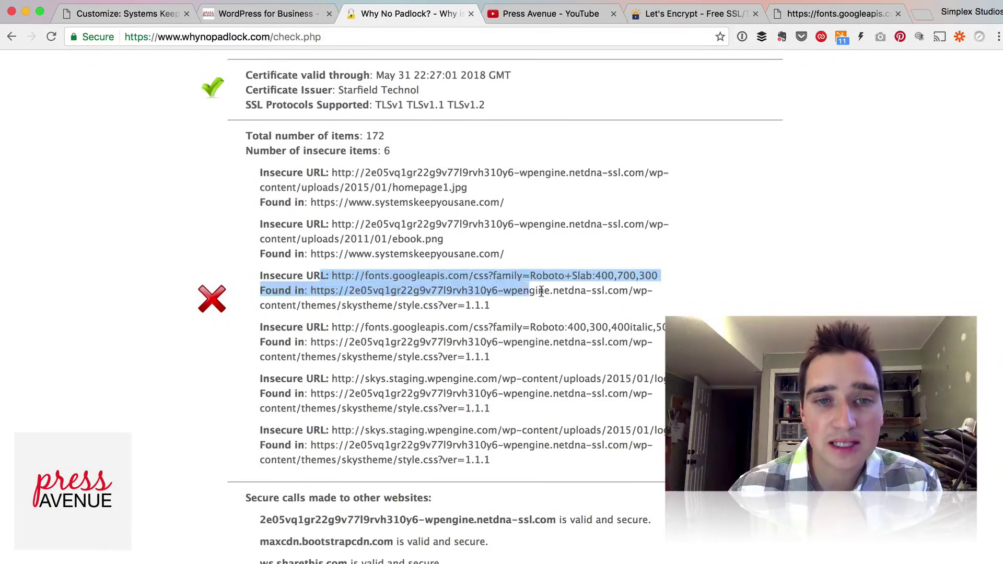
pyautogui.click(542, 291)
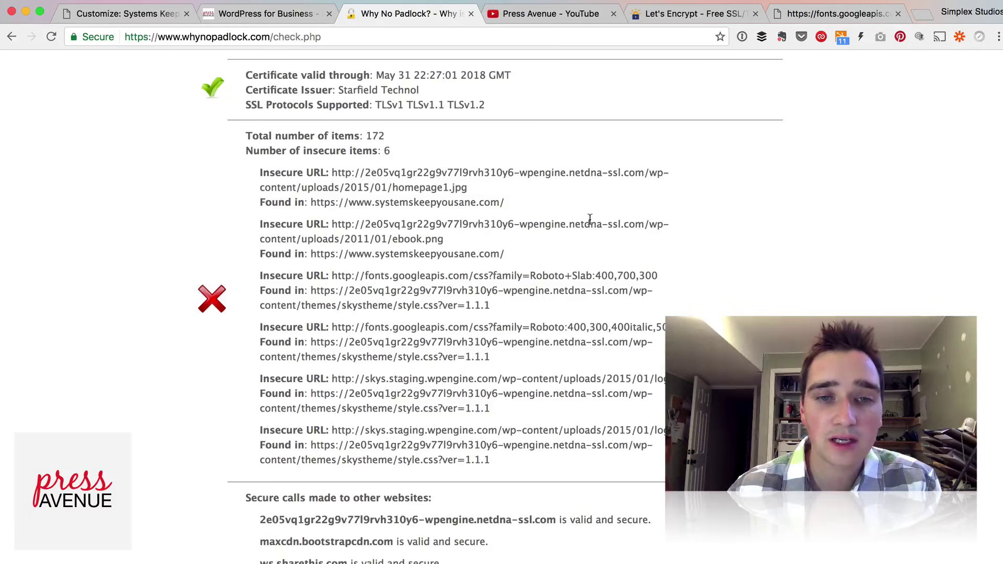
pyautogui.moveTo(316, 282); pyautogui.dragTo(556, 410)
pyautogui.click(563, 418)
pyautogui.scroll(1, 564, 419)
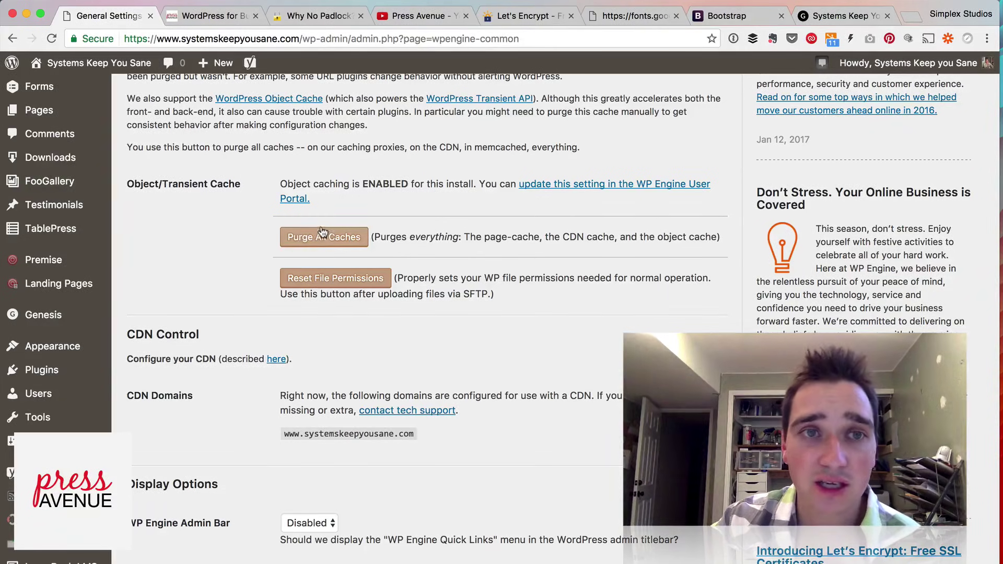
# Check the Why No Padlock report shows all 172 items secure, then drag the Systems Keep You Sane tab to first position.
pyautogui.click(282, 15)
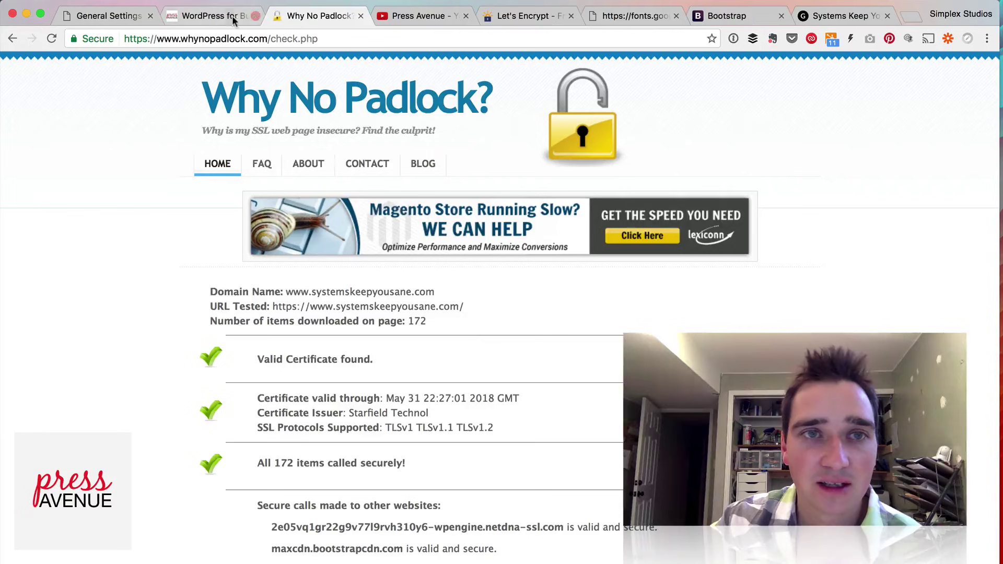
pyautogui.click(225, 17)
pyautogui.click(305, 17)
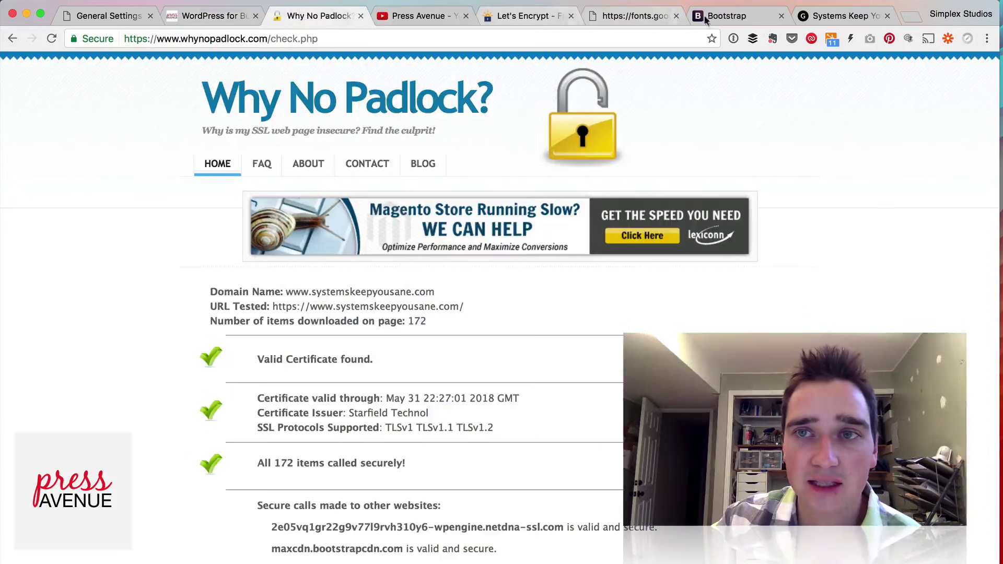
pyautogui.click(830, 17)
pyautogui.moveTo(831, 17); pyautogui.dragTo(105, 17)
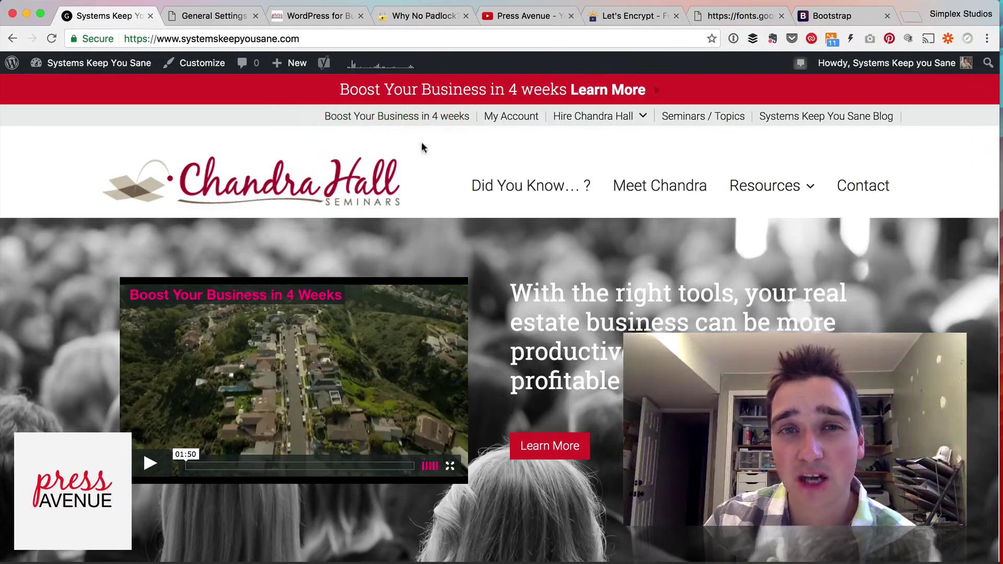
# Show the Press Avenue YouTube channel at youtube.com/c/PressAvenue.
pyautogui.click(525, 14)
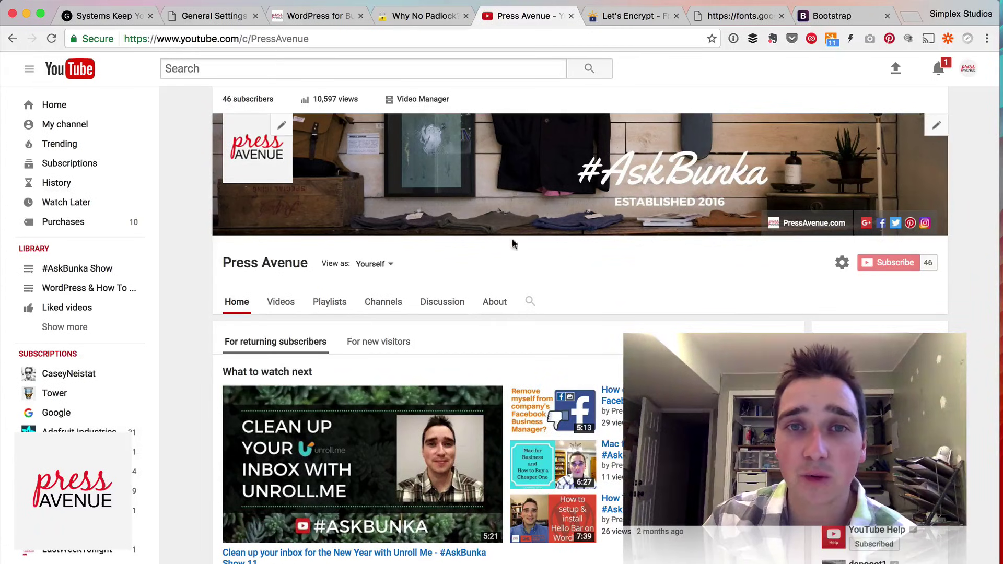